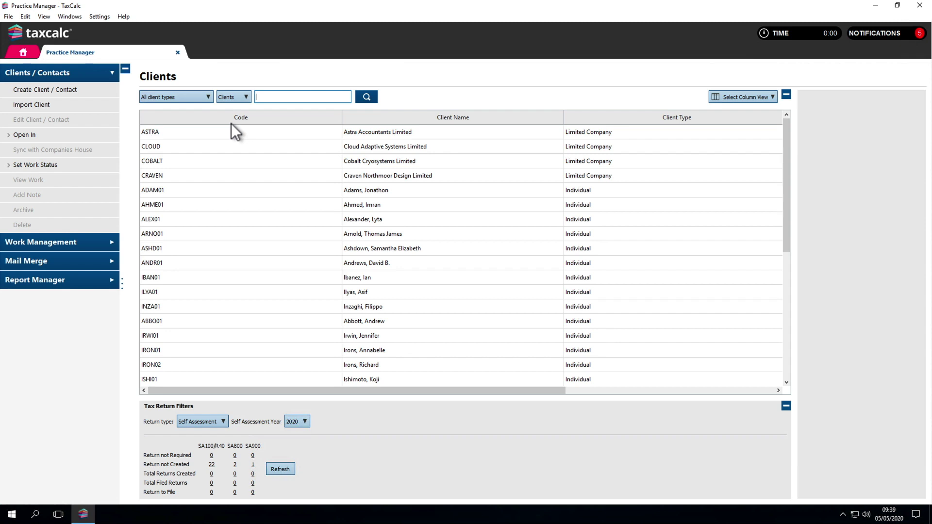
- Create an Individual client with code MART0001 and surname Martin, then finish and open it
{"action": "left_click", "coordinate": [100, 92]}
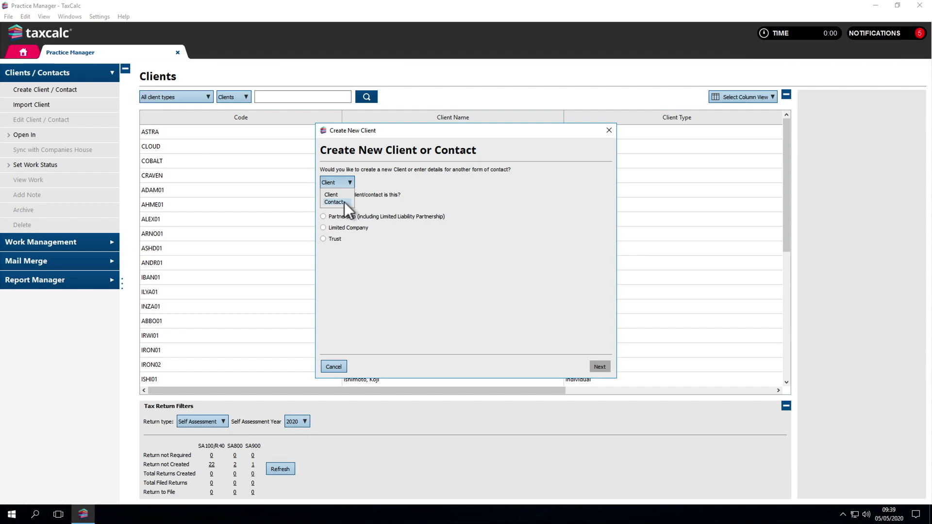
{"action": "left_click", "coordinate": [341, 181]}
{"action": "left_click", "coordinate": [322, 208]}
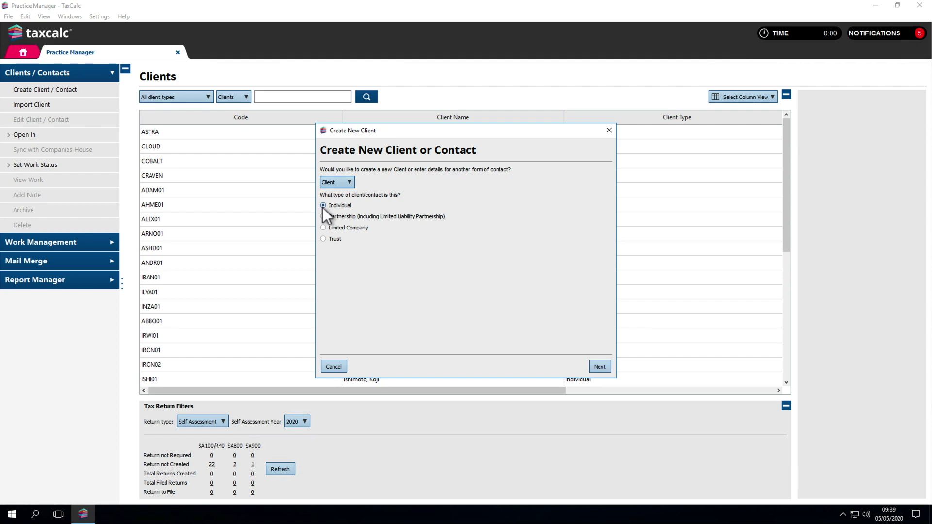
{"action": "left_click", "coordinate": [598, 366]}
{"action": "type", "text": "MART0001"}
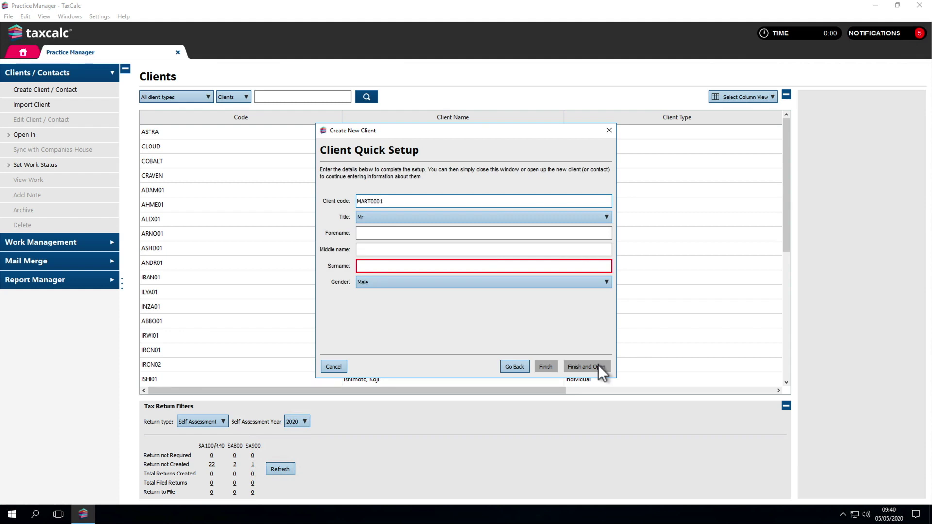
{"action": "left_click", "coordinate": [522, 268]}
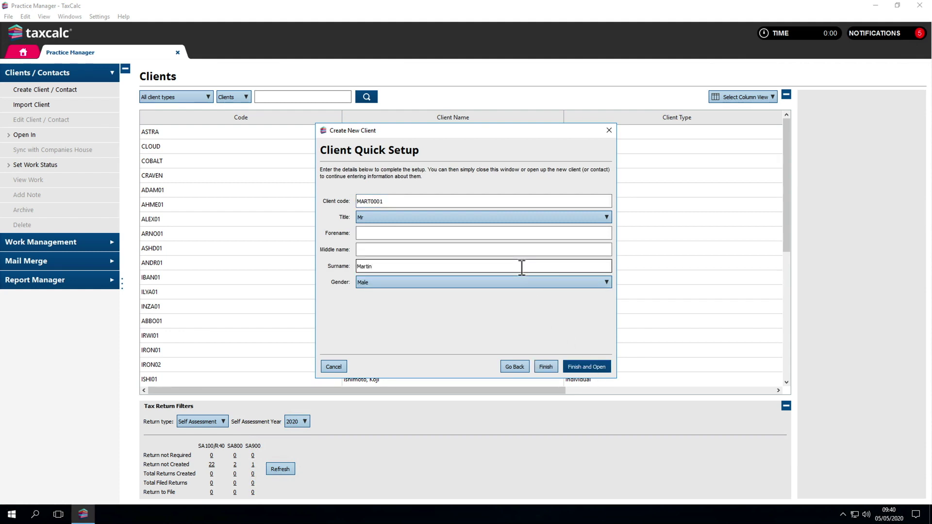
{"action": "left_click", "coordinate": [589, 366]}
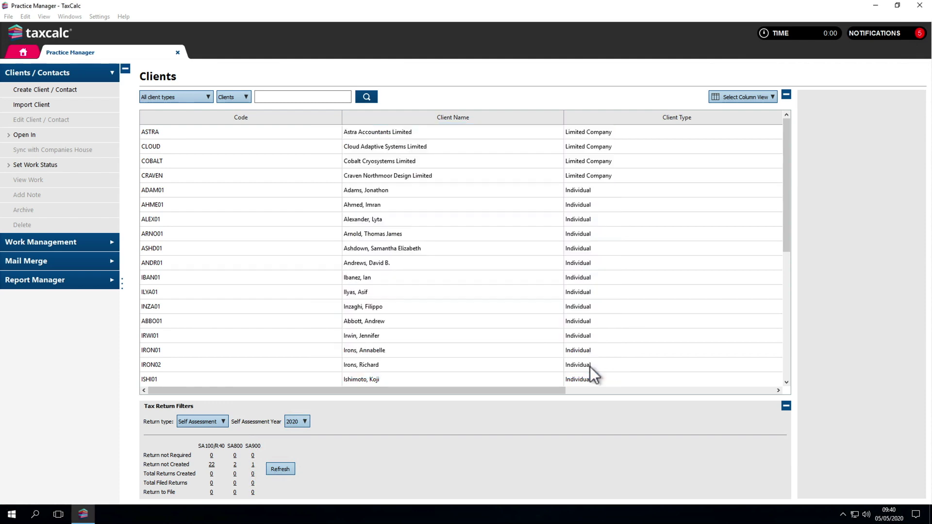
{"action": "left_click", "coordinate": [905, 491]}
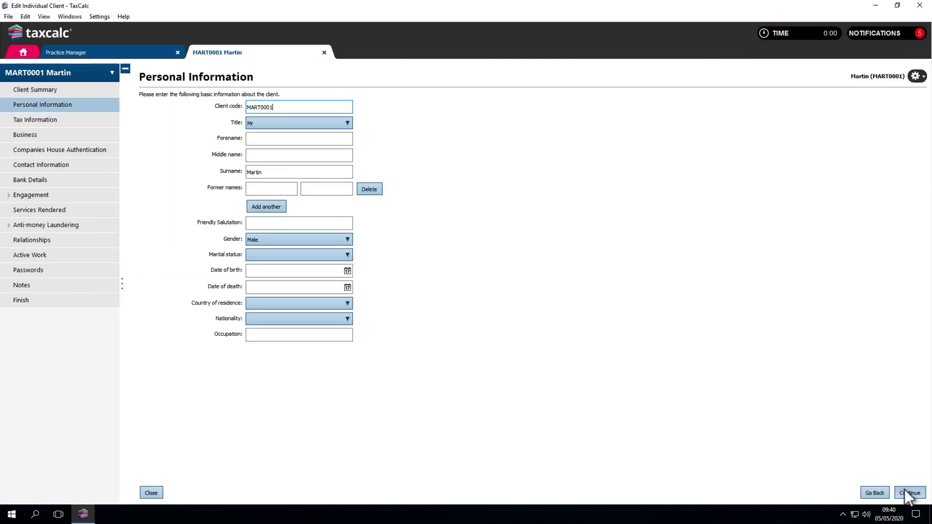
{"action": "left_click", "coordinate": [264, 140]}
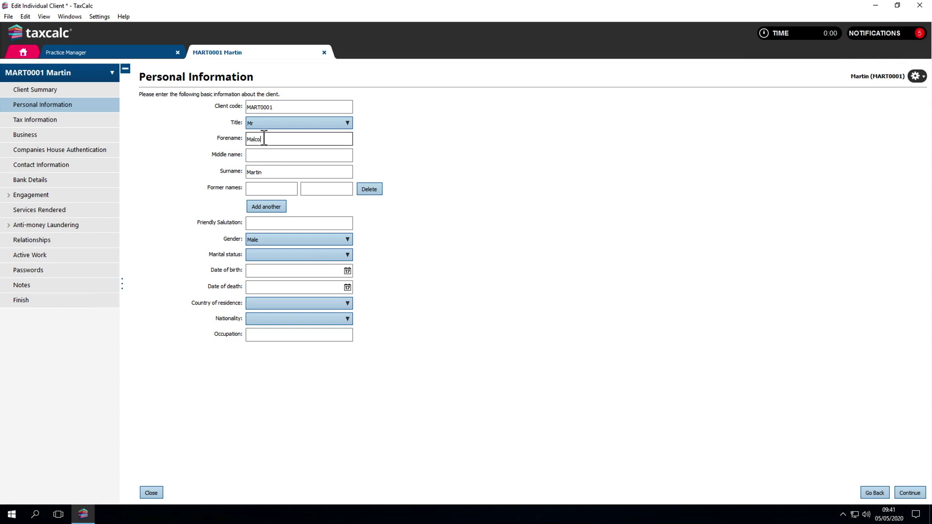
{"action": "left_click", "coordinate": [266, 224]}
{"action": "left_click", "coordinate": [266, 271]}
{"action": "key", "text": "Tab"}
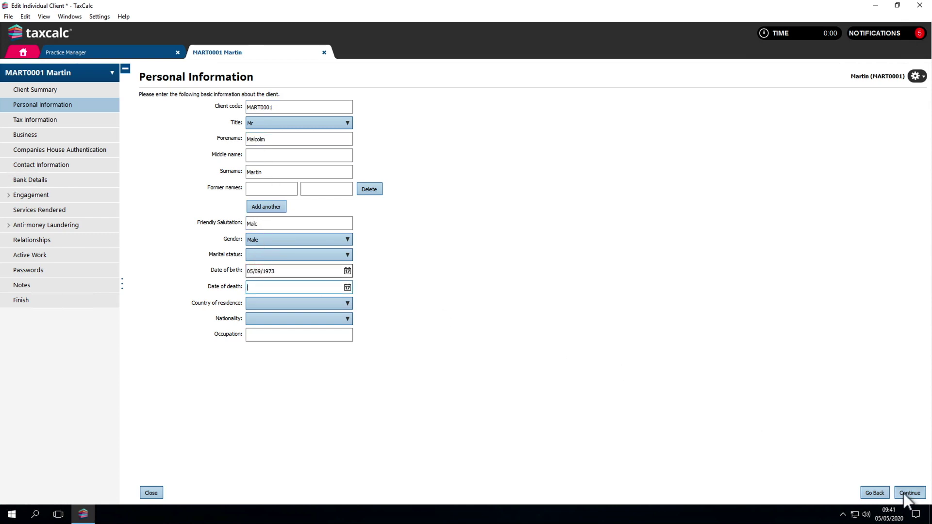
- Leave the taxpayer reference empty on Tax Information and continue to the Business page
{"action": "left_click", "coordinate": [904, 494]}
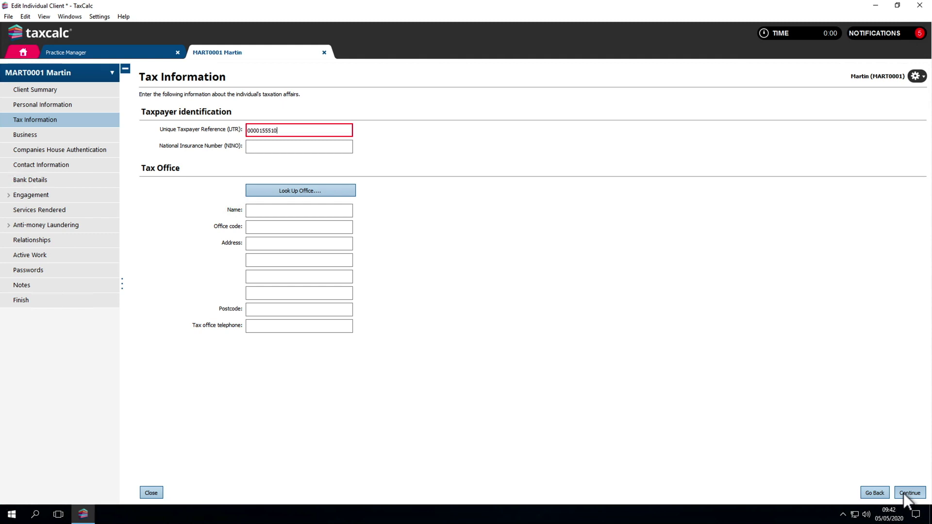
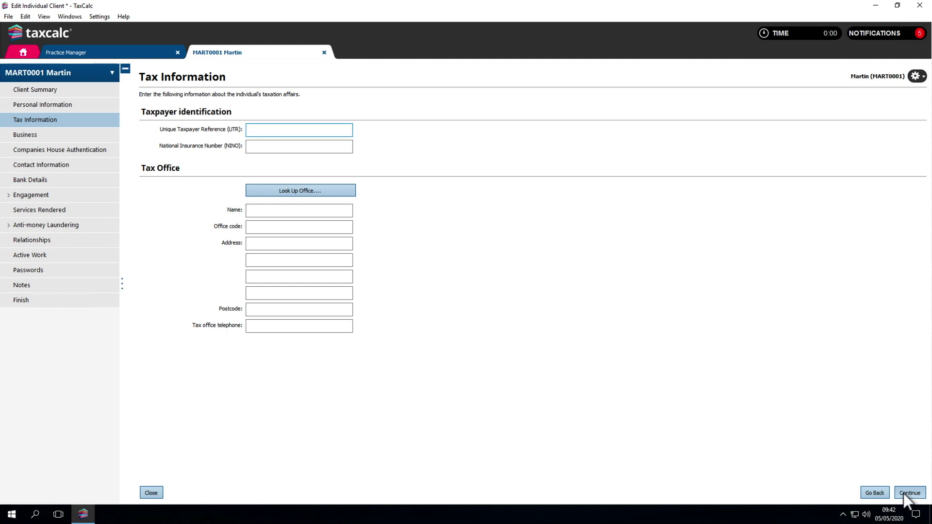
{"action": "left_click", "coordinate": [904, 494]}
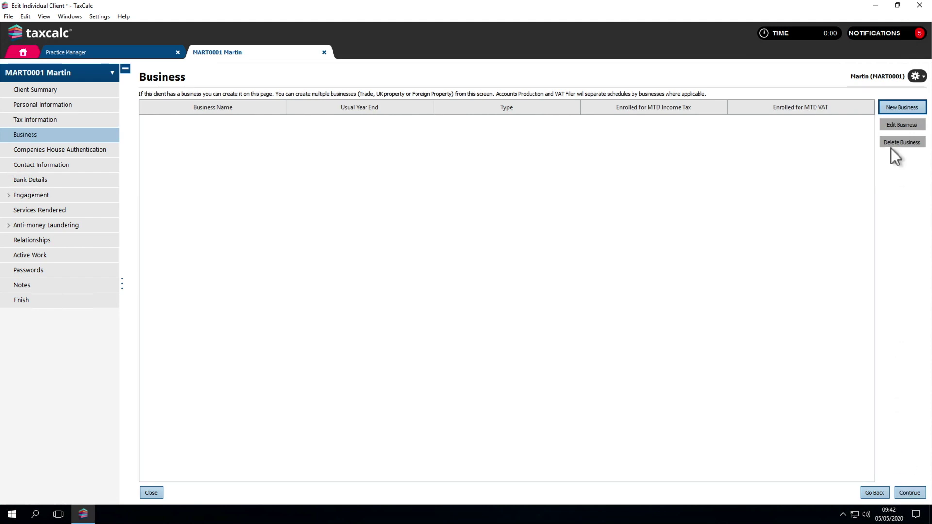
- Add the business 'Martin Electrics' as a Trading Business with a 31 January year end
{"action": "left_click", "coordinate": [891, 109]}
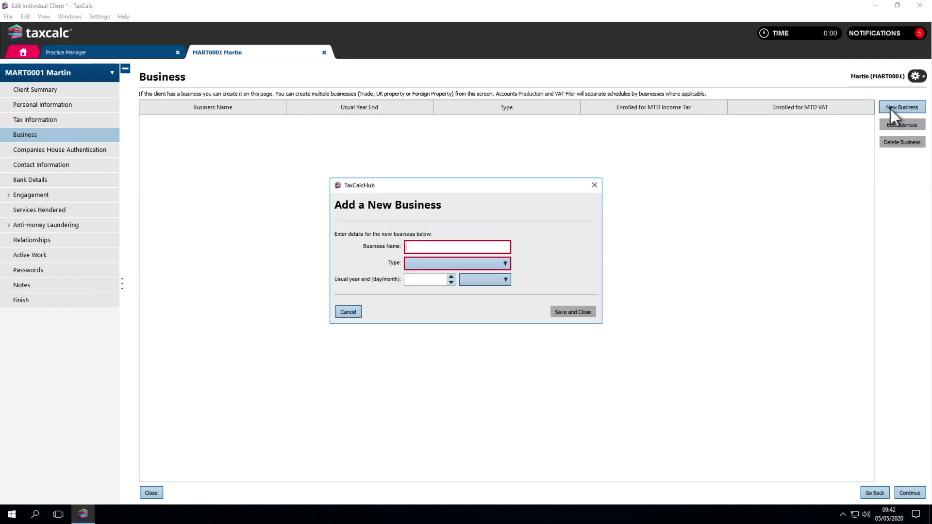
{"action": "type", "text": "Martin Electrics"}
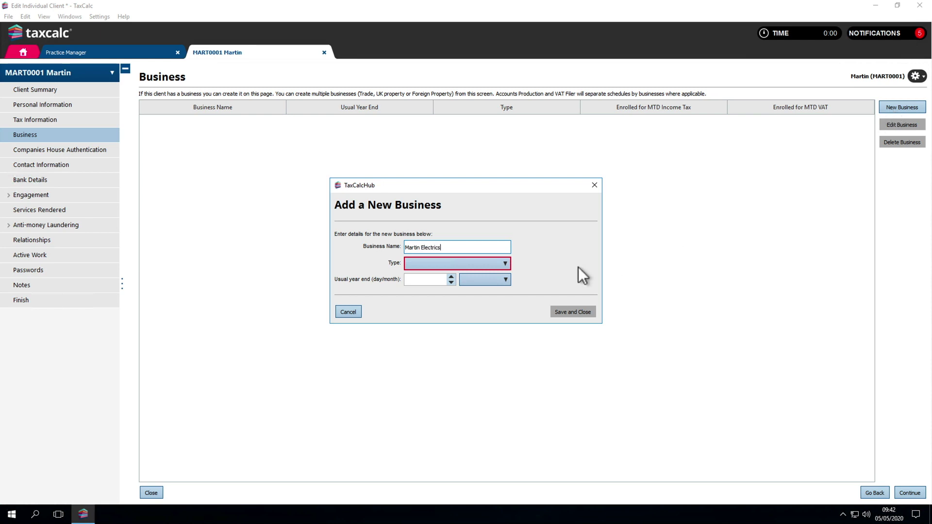
{"action": "left_click", "coordinate": [503, 264]}
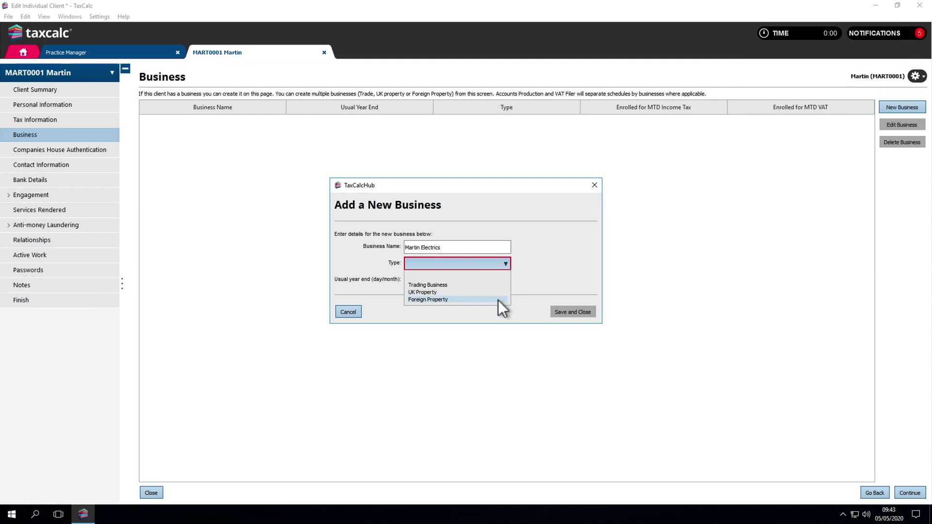
{"action": "left_click", "coordinate": [500, 284]}
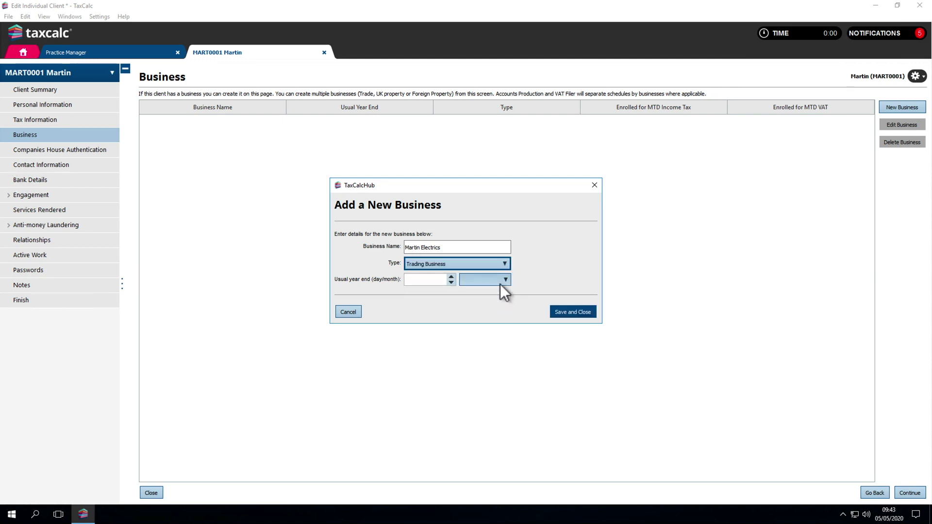
{"action": "left_click", "coordinate": [442, 279]}
{"action": "type", "text": "31"}
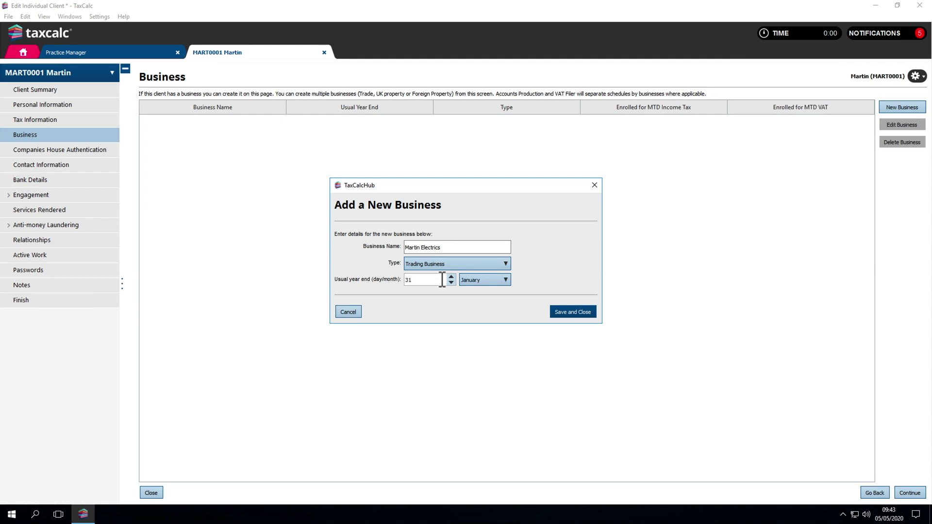
{"action": "key", "text": "Tab"}
{"action": "left_click", "coordinate": [563, 311]}
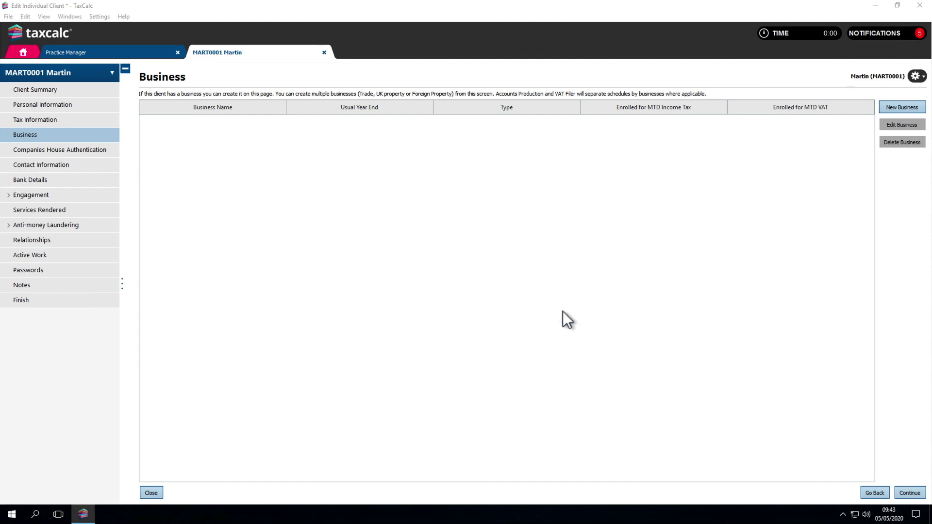
- Set Martin Electrics to quarterly VAT returns with period ends Jan/Apr/Jul/Oct
{"action": "double_click", "coordinate": [373, 121]}
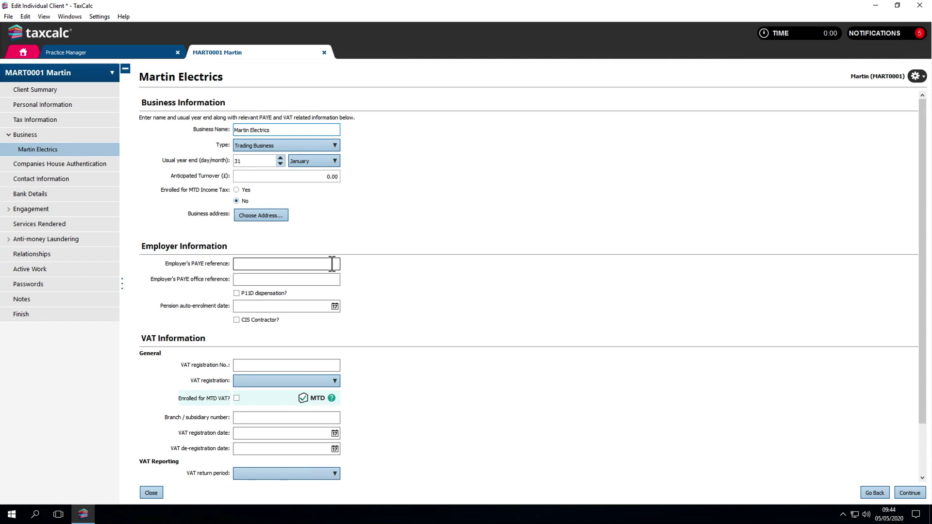
{"action": "scroll", "coordinate": [331, 264], "scroll_direction": "down", "scroll_amount": 2}
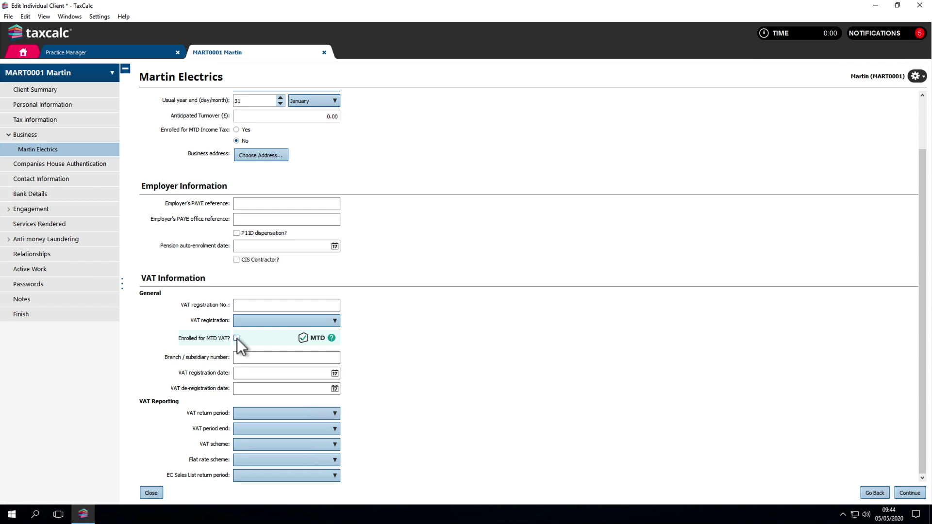
{"action": "left_click", "coordinate": [257, 412]}
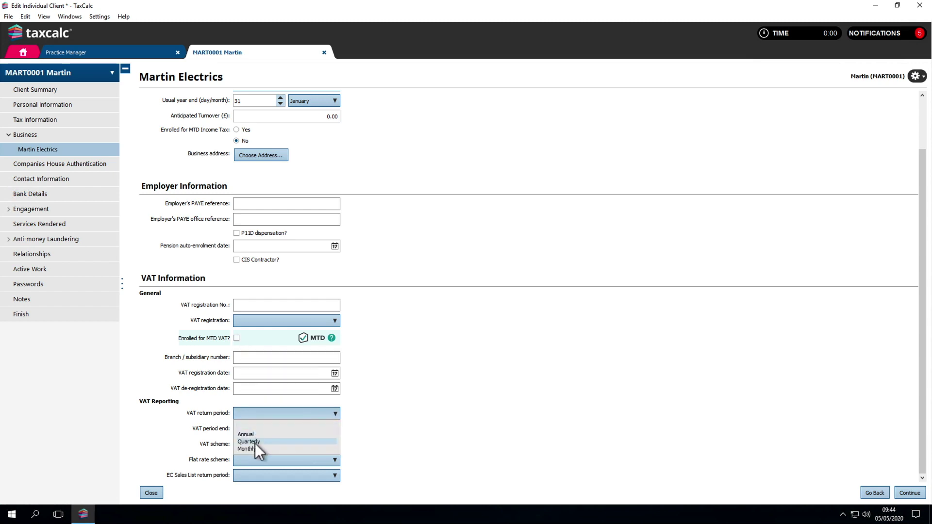
{"action": "left_click", "coordinate": [255, 443]}
{"action": "left_click", "coordinate": [256, 429]}
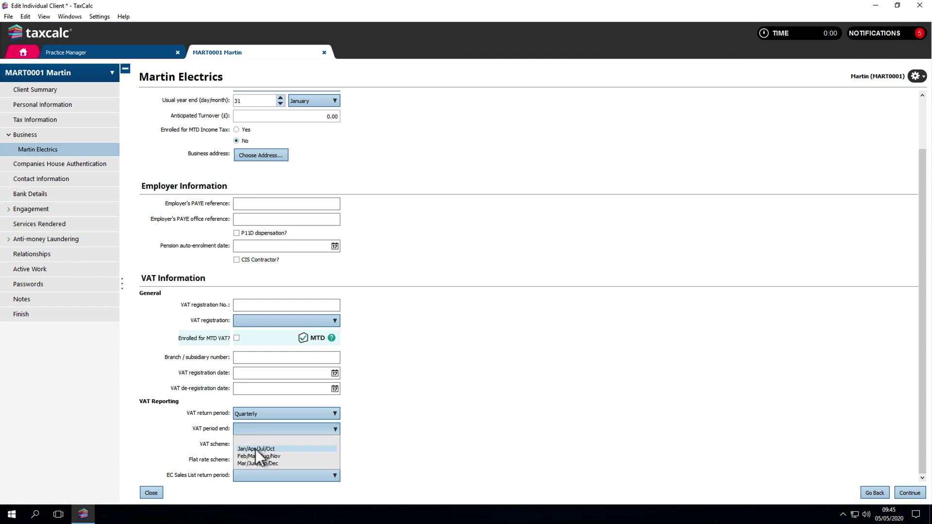
{"action": "left_click", "coordinate": [256, 449]}
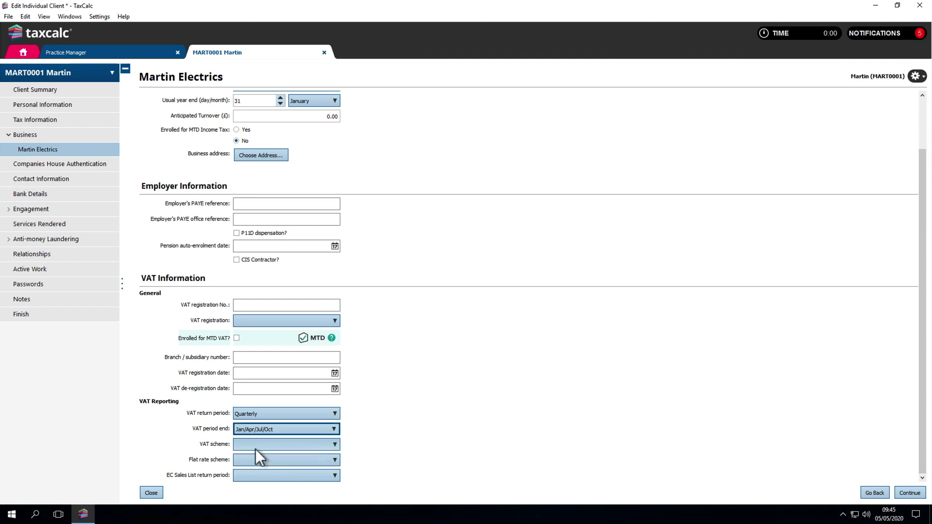
{"action": "left_click", "coordinate": [906, 494]}
{"action": "left_click", "coordinate": [906, 494]}
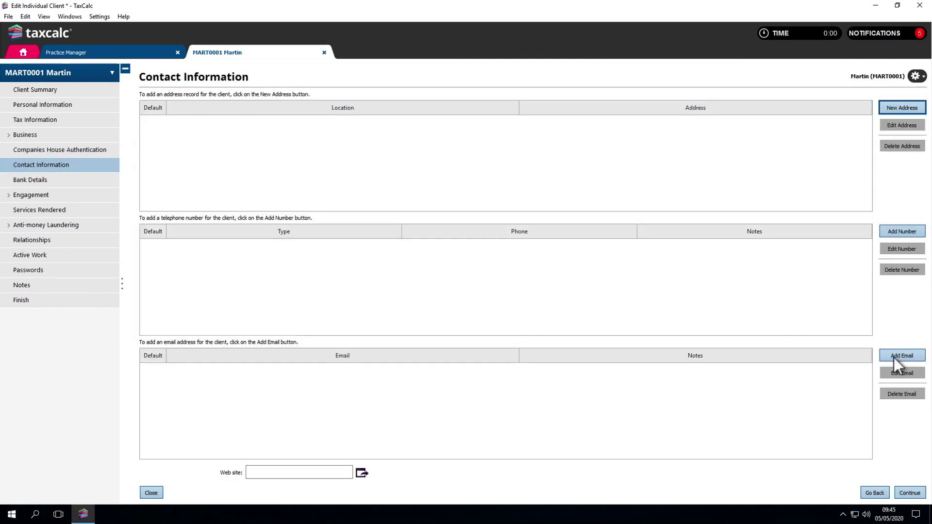
- Add the first Global Address Book entry as the client's default Home address
{"action": "left_click", "coordinate": [887, 110]}
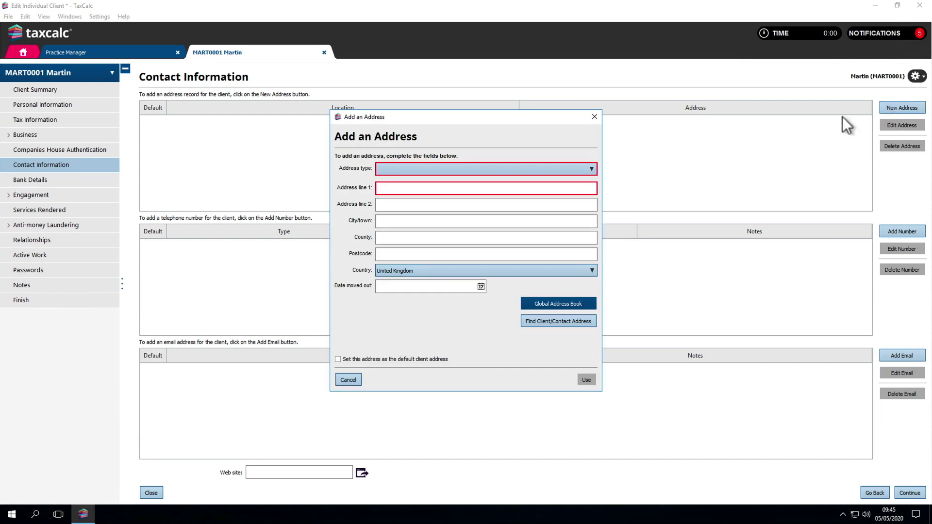
{"action": "left_click", "coordinate": [592, 168]}
{"action": "left_click", "coordinate": [584, 182]}
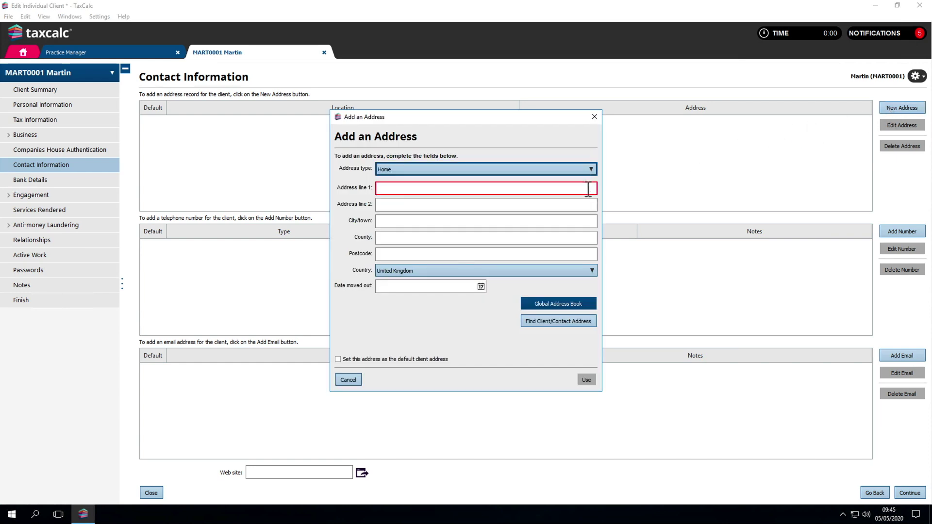
{"action": "left_click", "coordinate": [581, 305]}
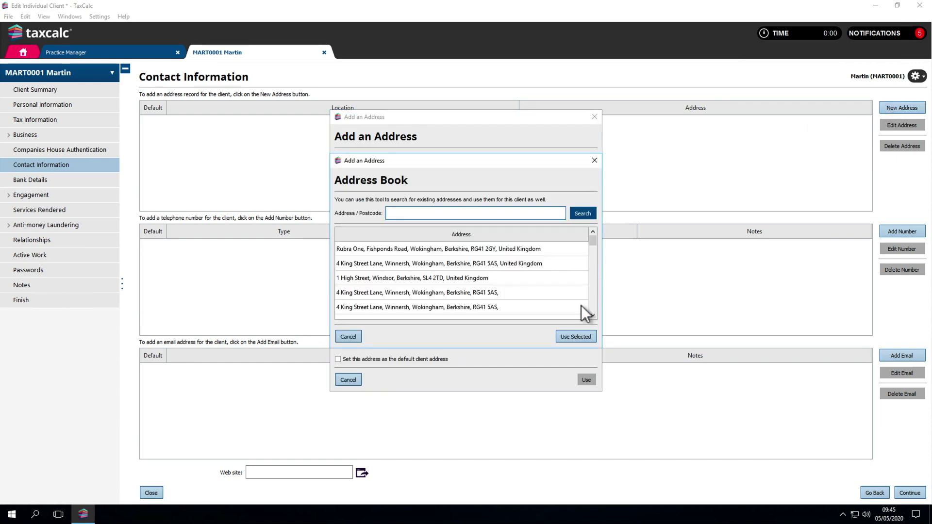
{"action": "left_click", "coordinate": [550, 251]}
{"action": "left_click", "coordinate": [576, 335]}
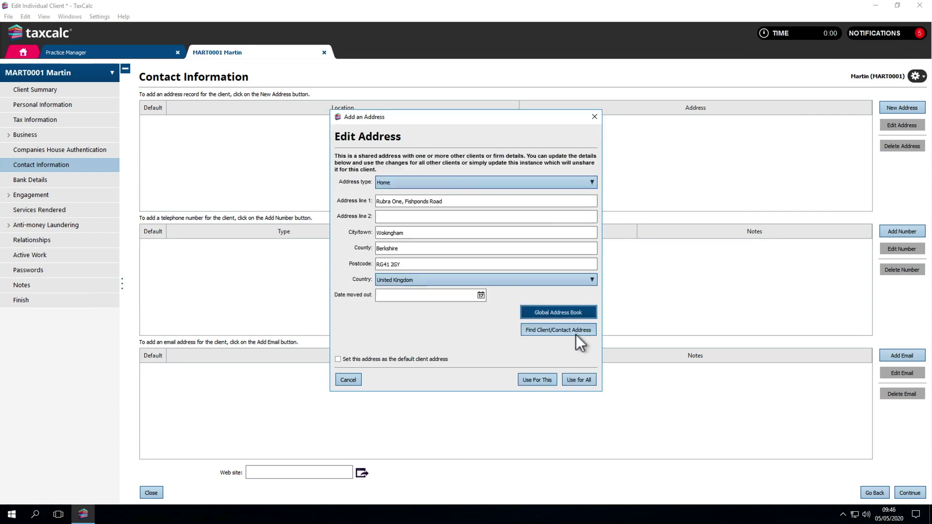
{"action": "left_click", "coordinate": [579, 380]}
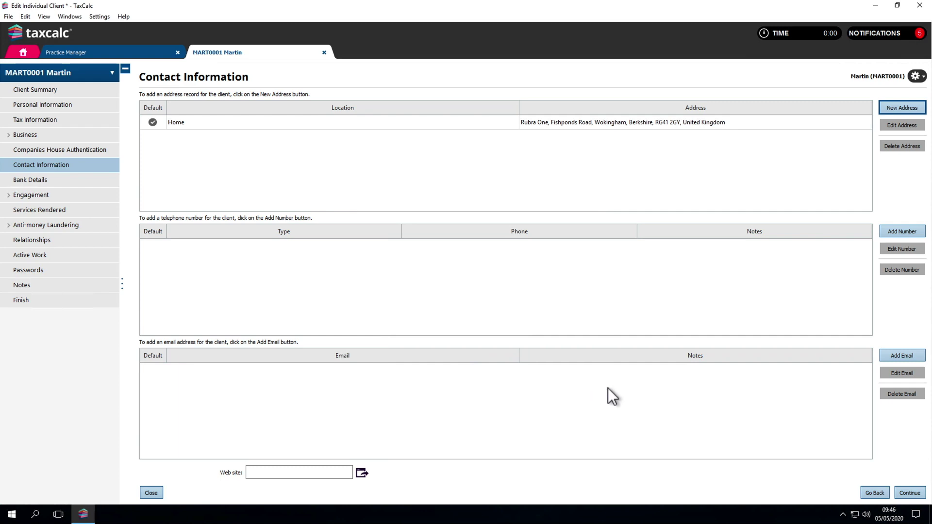
{"action": "left_click", "coordinate": [908, 491]}
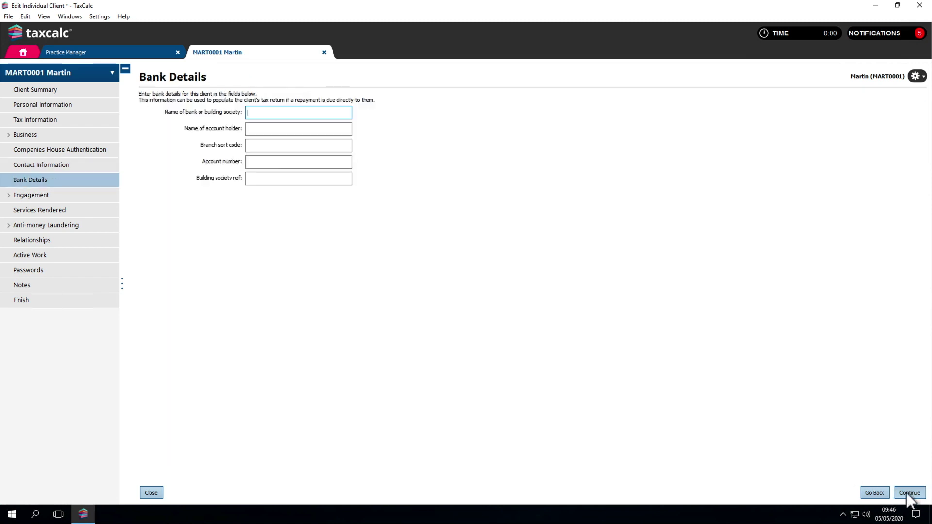
- Skip bank details and set engagement status New with engagement date 04/05/2020
{"action": "left_click", "coordinate": [909, 492]}
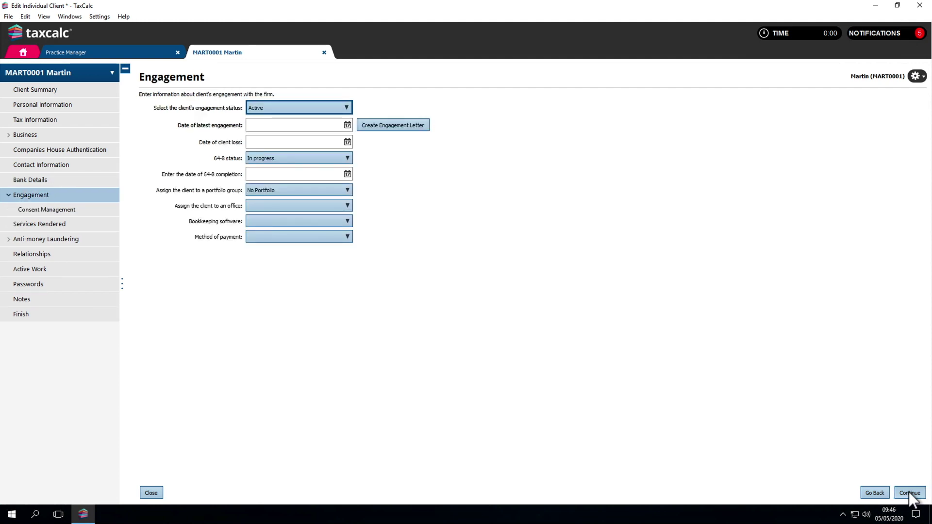
{"action": "left_click", "coordinate": [286, 110]}
{"action": "left_click", "coordinate": [286, 121]}
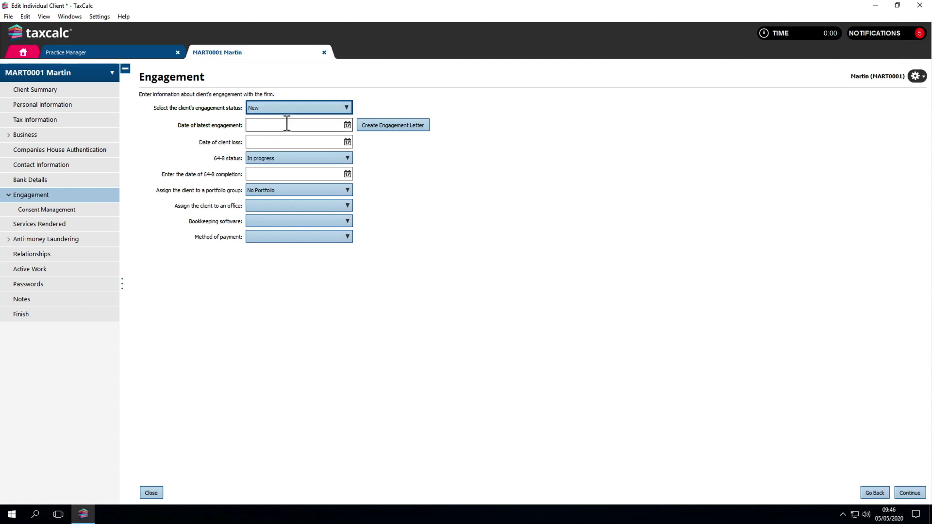
{"action": "left_click", "coordinate": [287, 125]}
{"action": "type", "text": "04052020"}
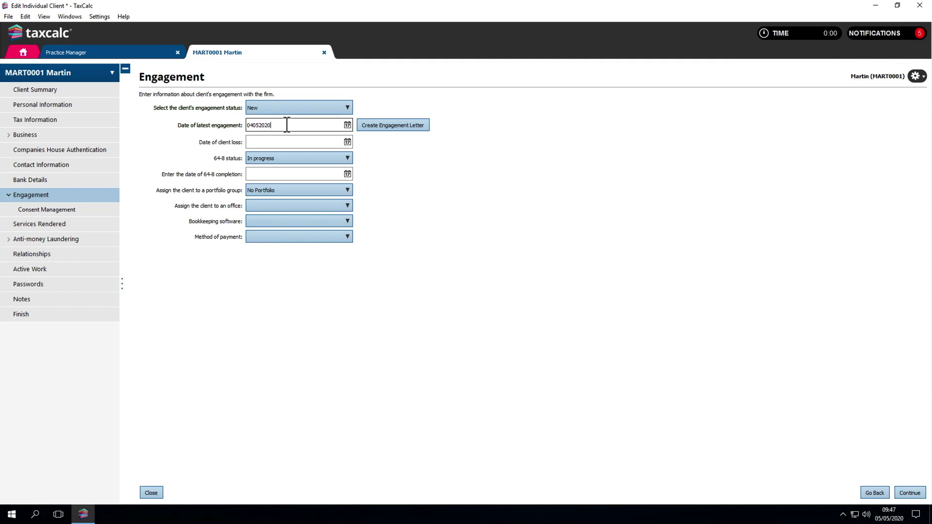
- Keep No Portfolio, assign office TaxCalc Business Services Ltd, Quickbooks bookkeeping and Bank Transfer payment
{"action": "left_click", "coordinate": [286, 190]}
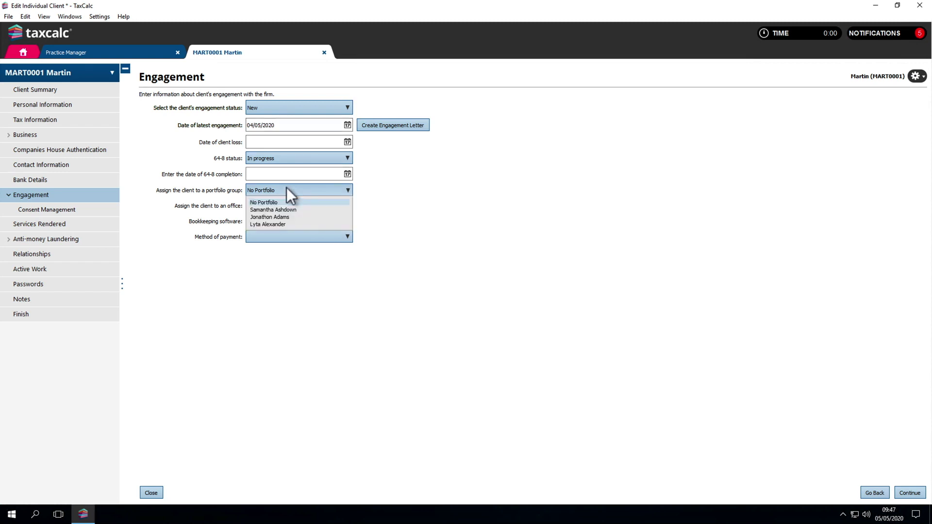
{"action": "left_click", "coordinate": [286, 188]}
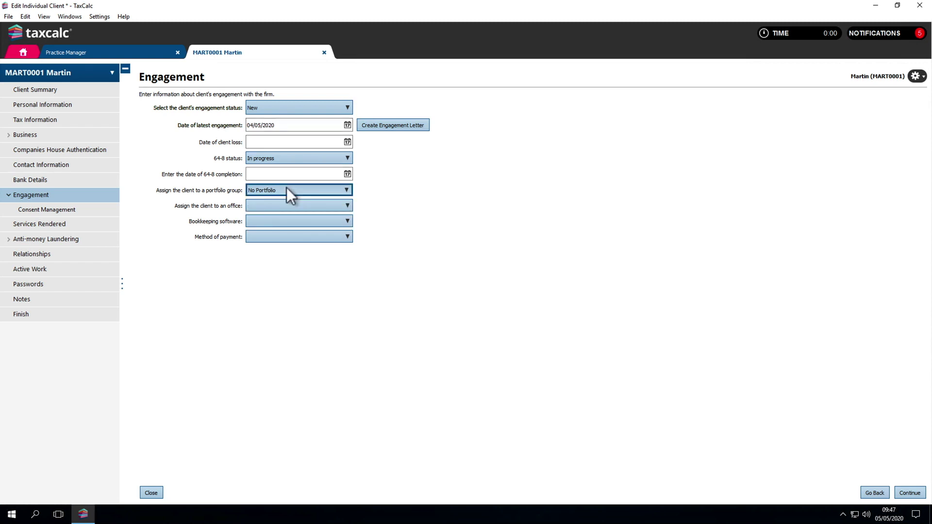
{"action": "left_click", "coordinate": [288, 203]}
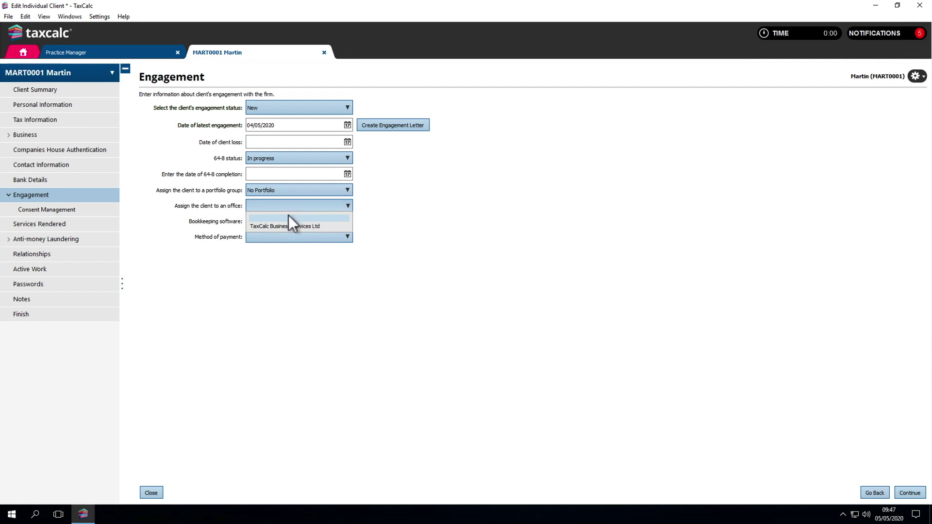
{"action": "left_click", "coordinate": [289, 225]}
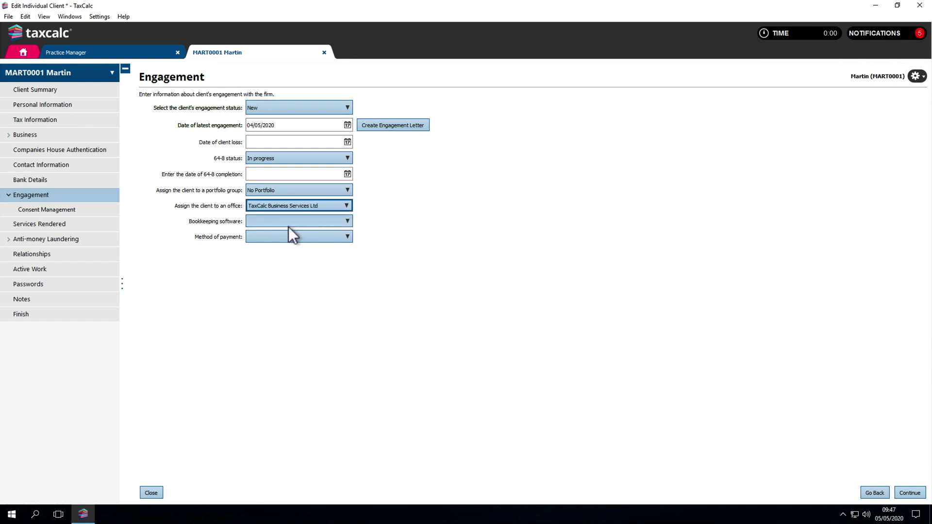
{"action": "left_click", "coordinate": [289, 222]}
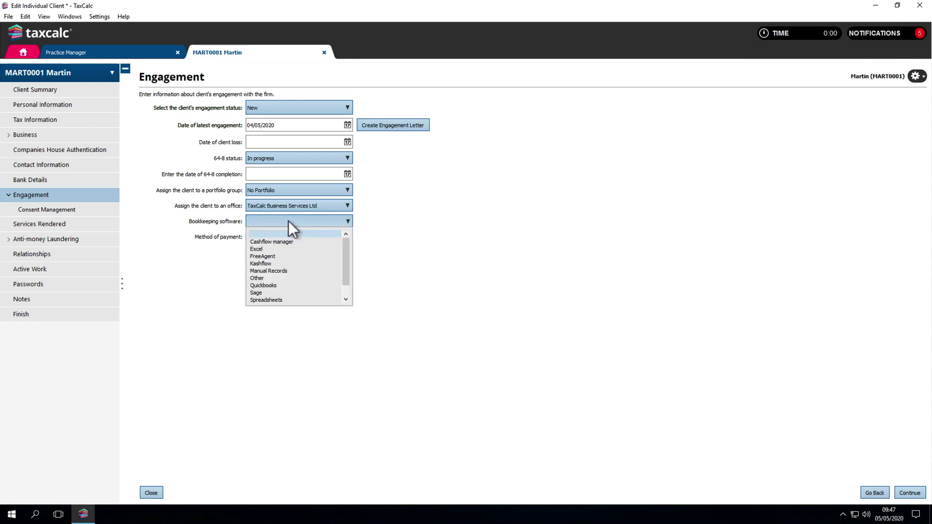
{"action": "left_click", "coordinate": [287, 285]}
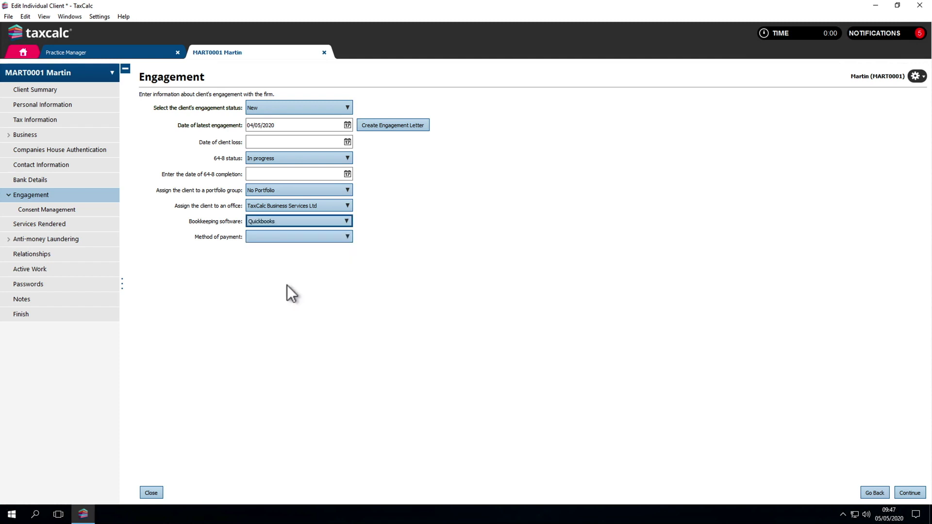
{"action": "left_click", "coordinate": [289, 238]}
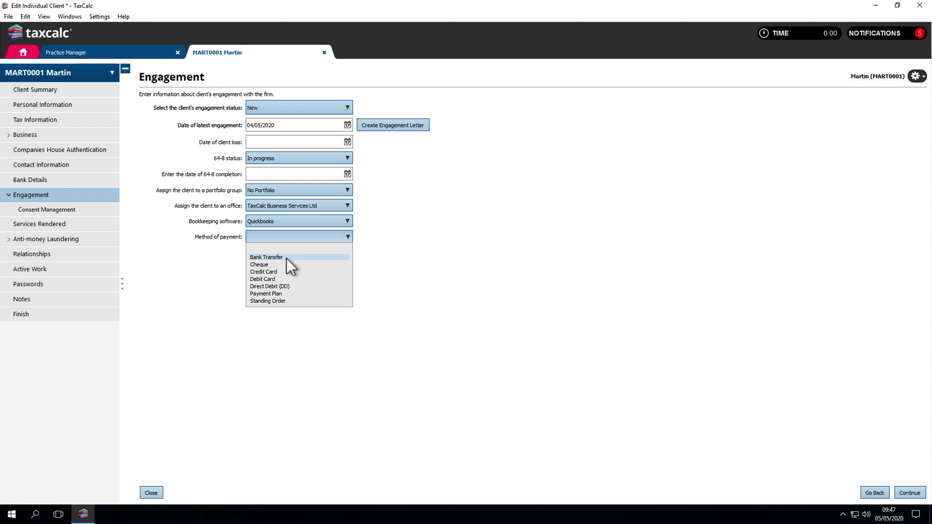
{"action": "left_click", "coordinate": [286, 257]}
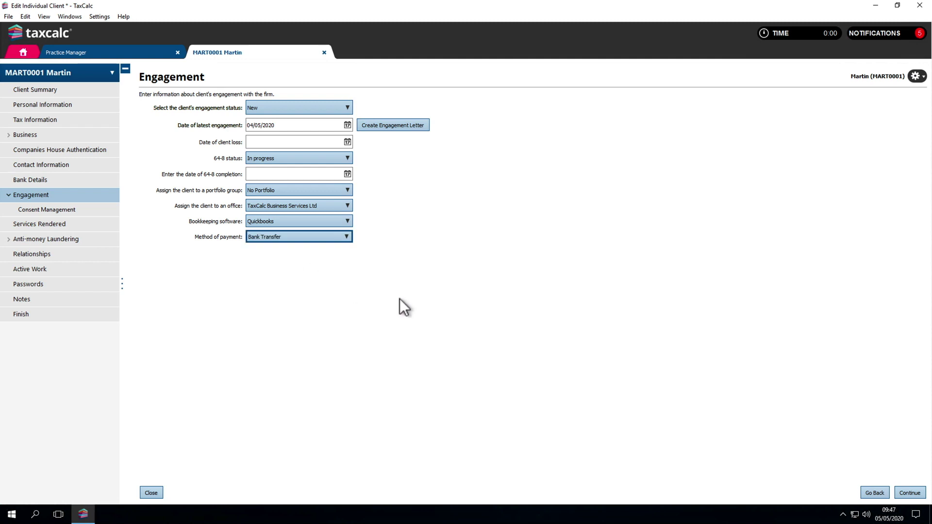
{"action": "left_click", "coordinate": [906, 489]}
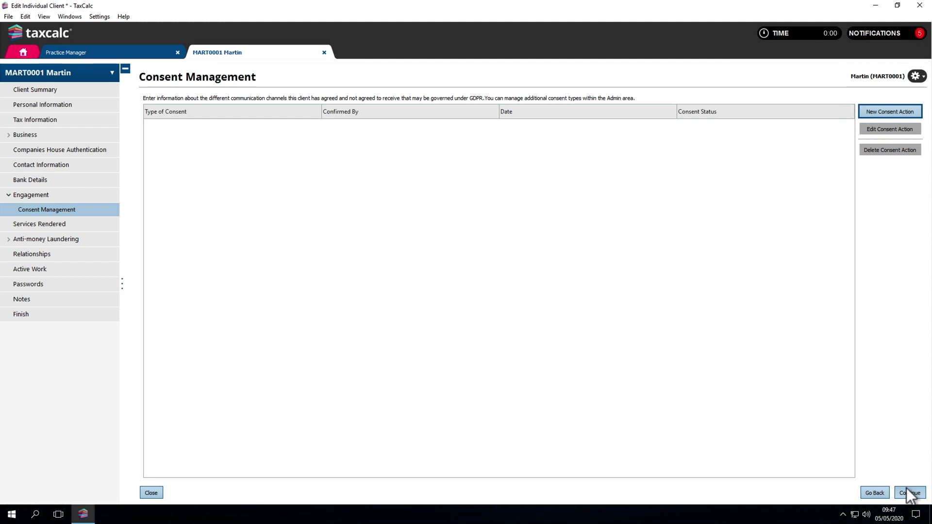
- Record a Given Marketing by Phone consent dated 04/05/2020 with an authorisation note
{"action": "left_click", "coordinate": [881, 111]}
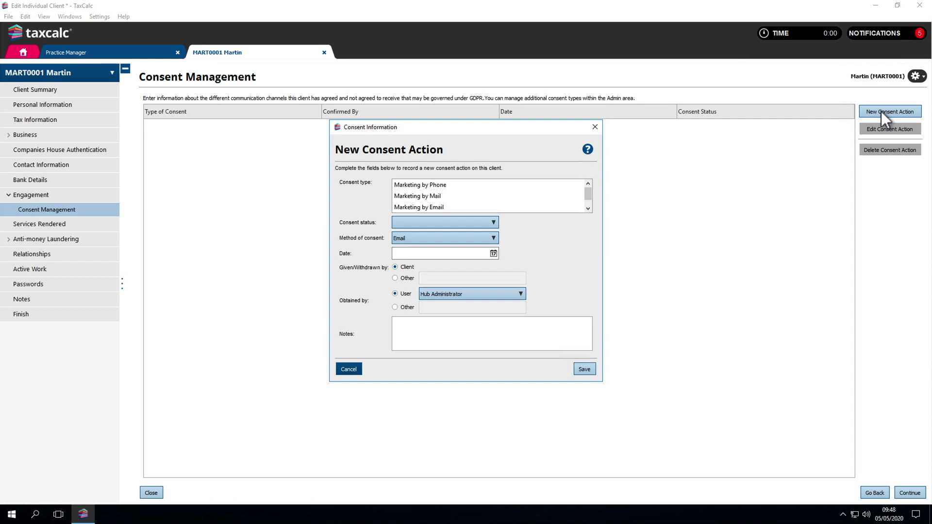
{"action": "left_click", "coordinate": [480, 186]}
{"action": "left_click", "coordinate": [478, 221]}
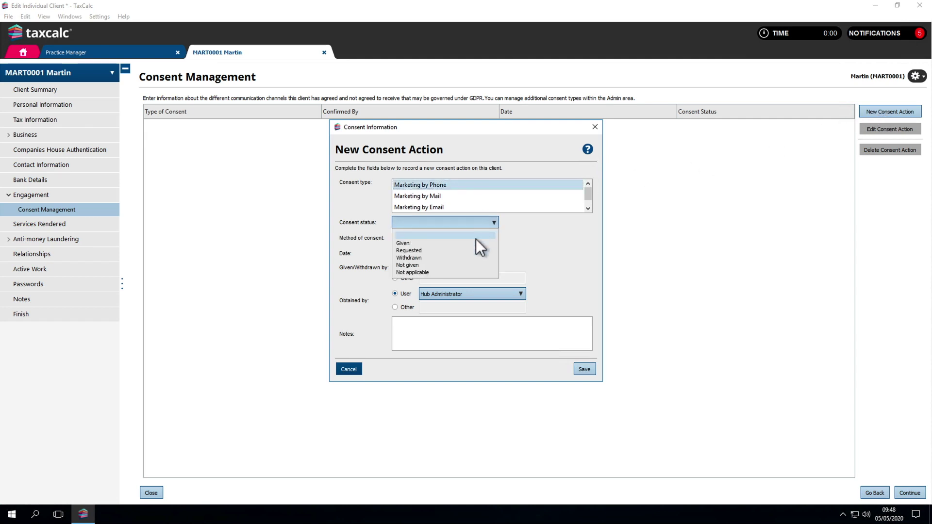
{"action": "left_click", "coordinate": [476, 243]}
{"action": "left_click", "coordinate": [476, 251]}
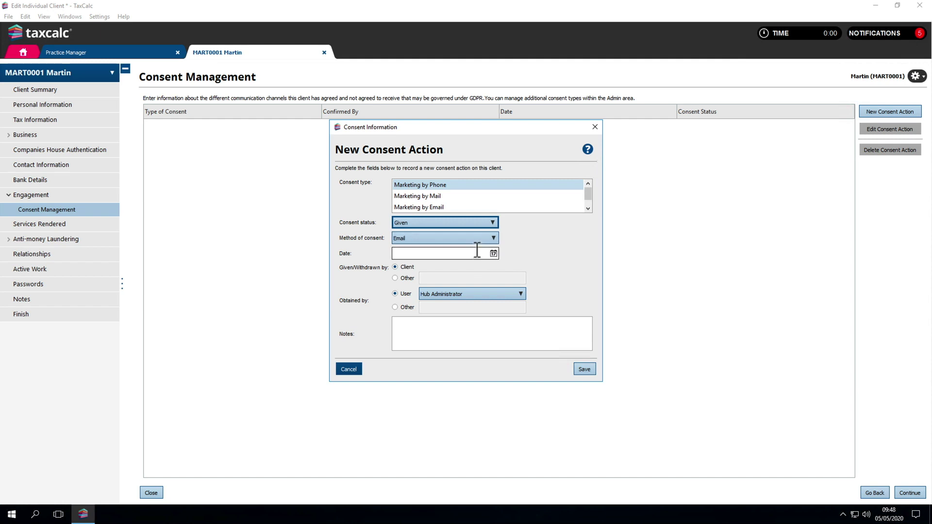
{"action": "type", "text": "04/05/2020"}
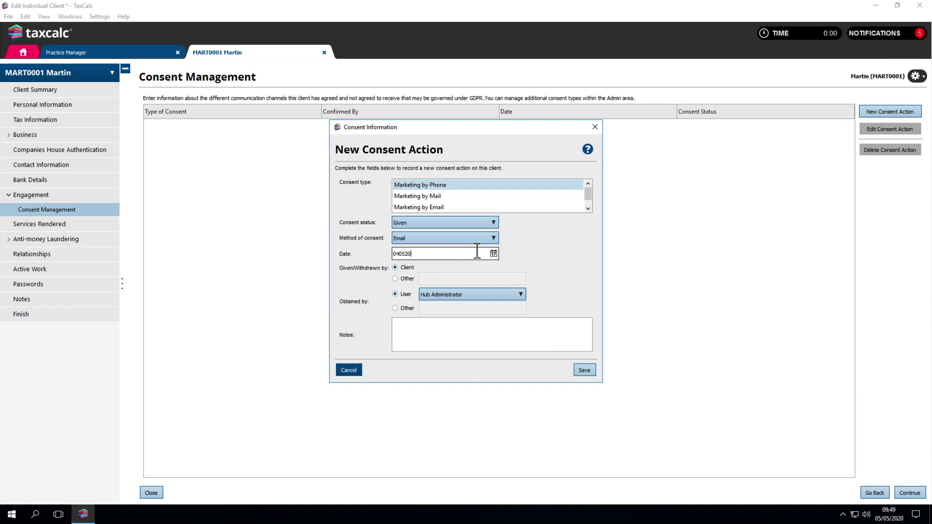
{"action": "left_click", "coordinate": [463, 324]}
{"action": "type", "text": "Call"}
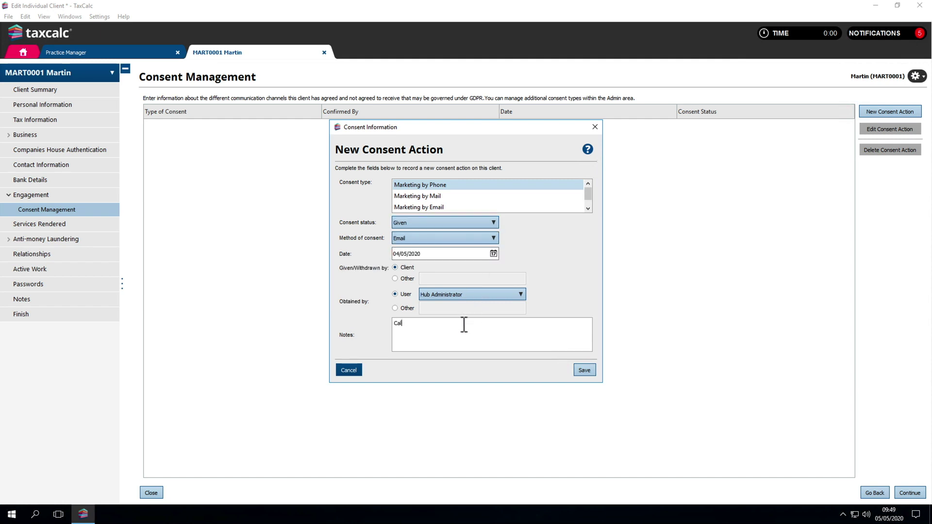
{"action": "type", "text": "ed client and he has authorised communication."}
{"action": "left_click", "coordinate": [582, 371]}
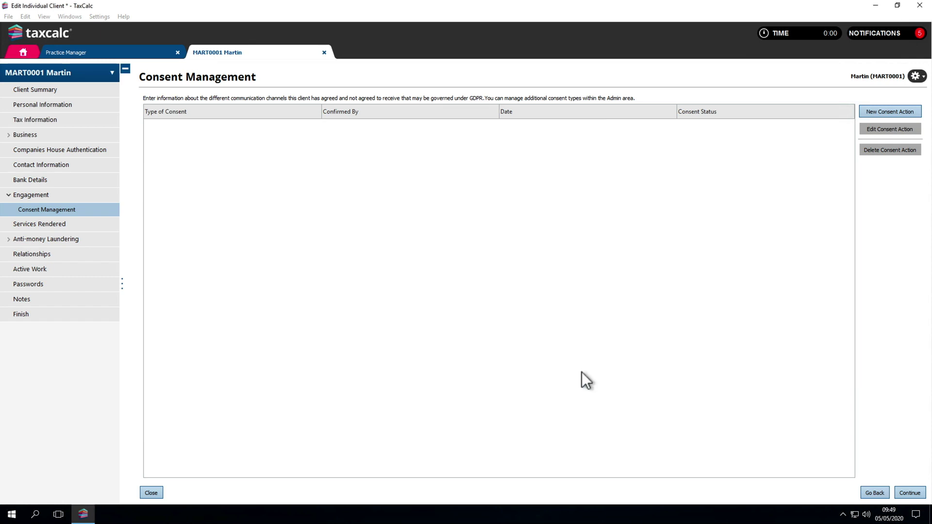
{"action": "left_click", "coordinate": [905, 491]}
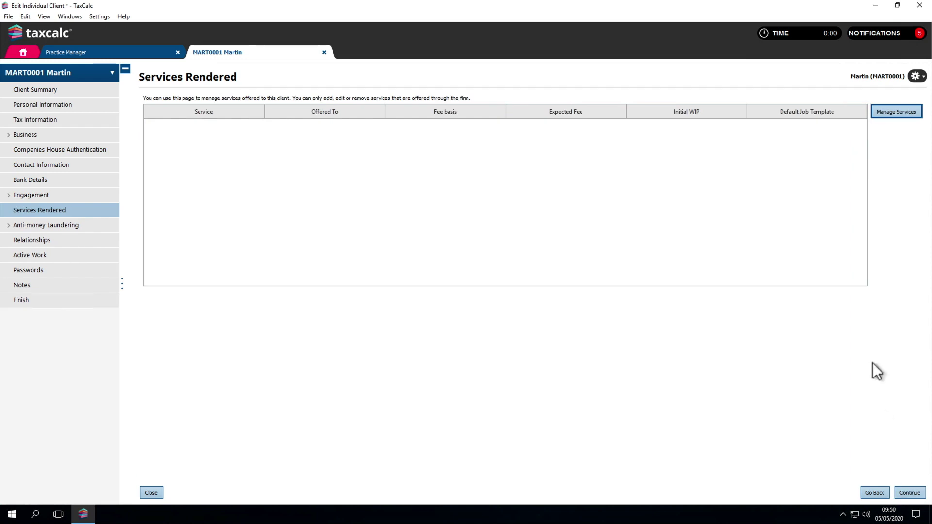
- Add Tax return as a service offered to the client
{"action": "left_click", "coordinate": [878, 113]}
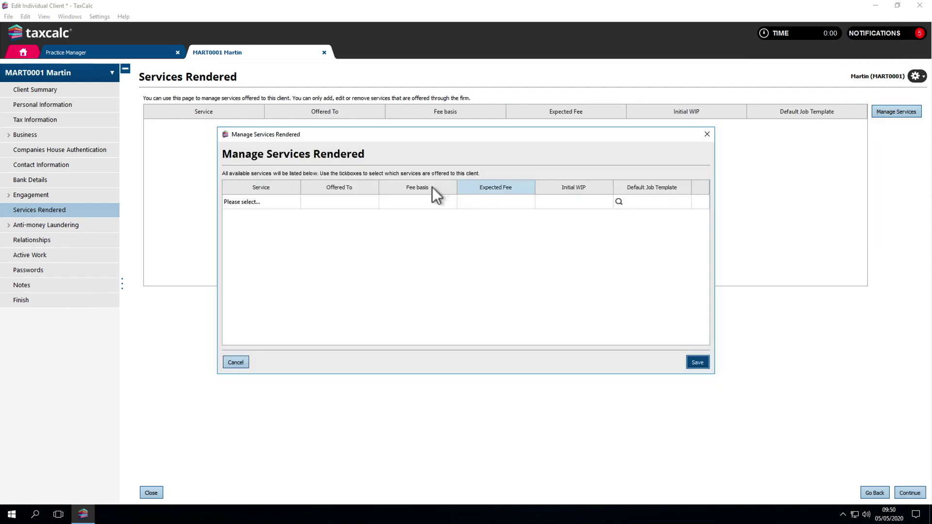
{"action": "left_click", "coordinate": [254, 201]}
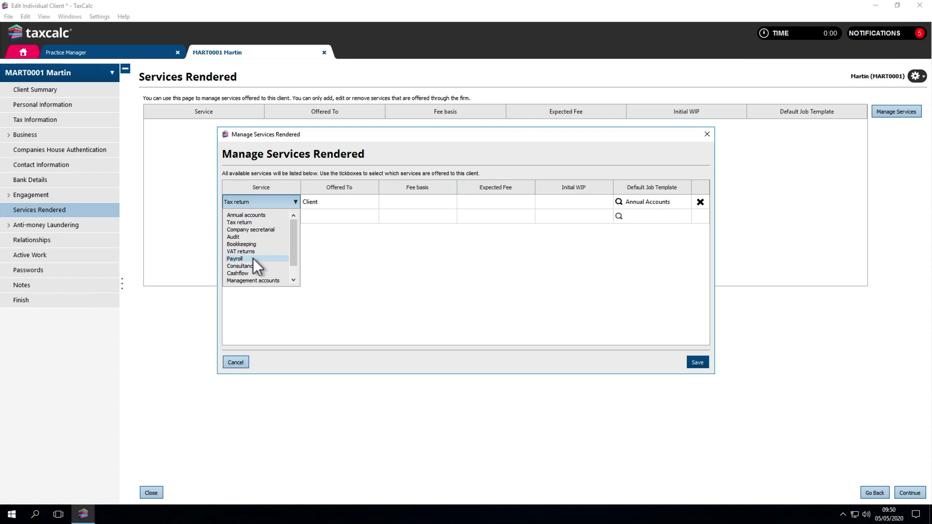
{"action": "left_click", "coordinate": [251, 222]}
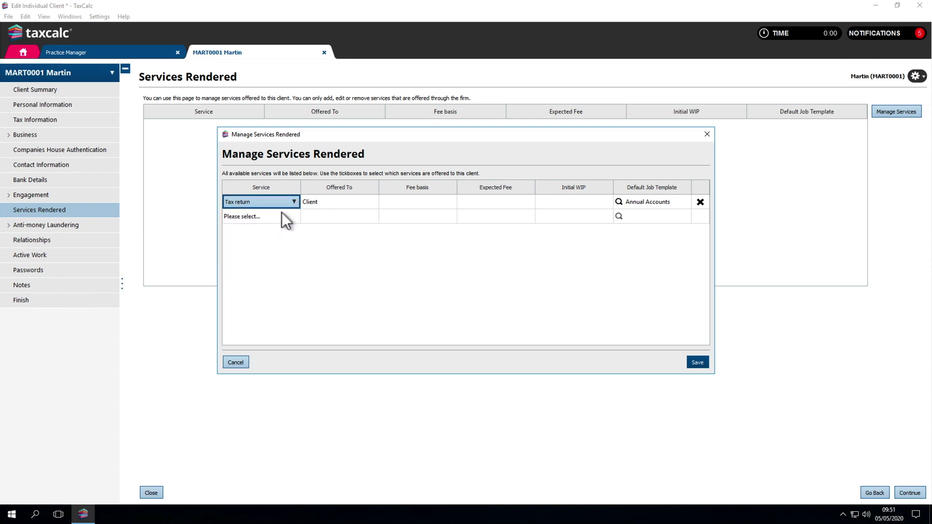
{"action": "left_click", "coordinate": [310, 202]}
{"action": "left_click", "coordinate": [311, 201]}
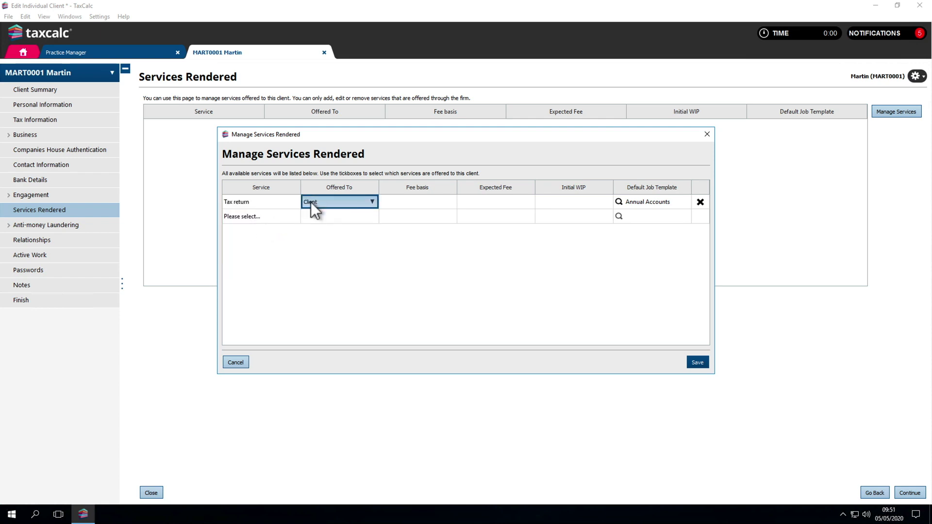
- Give it a Fixed Fee of 400.00, WIP 100.00 and the SA Tax Return template, and save
{"action": "left_click", "coordinate": [389, 201]}
{"action": "left_click", "coordinate": [394, 215]}
{"action": "left_click", "coordinate": [471, 205]}
{"action": "type", "text": "400"}
{"action": "key", "text": "Tab"}
{"action": "type", "text": "0"}
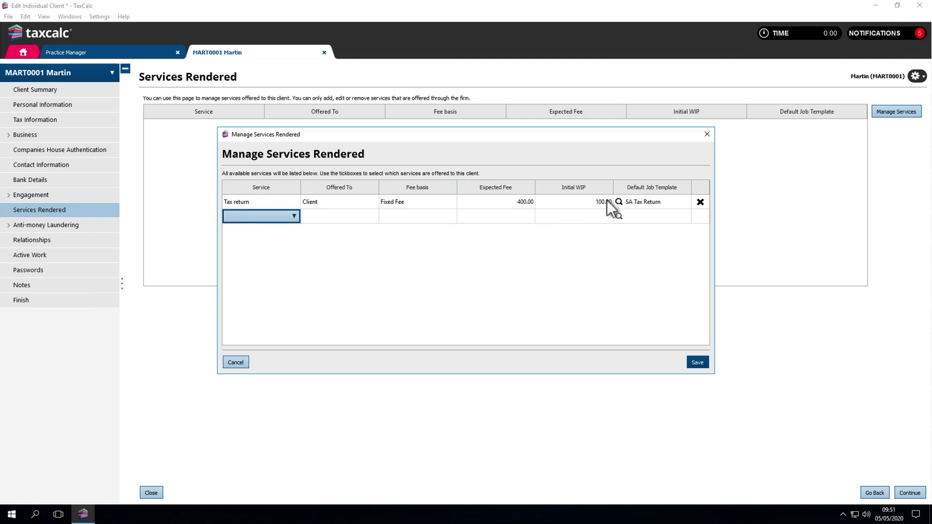
{"action": "left_click", "coordinate": [619, 202]}
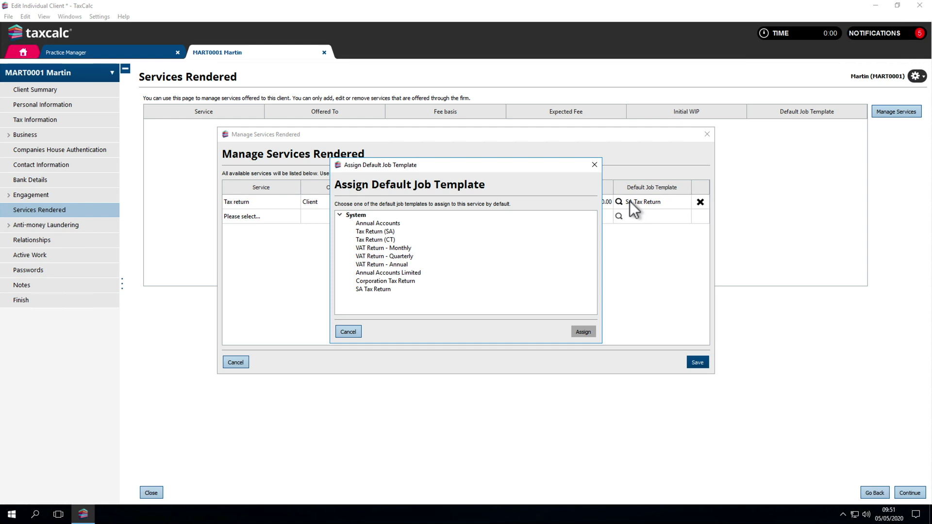
{"action": "left_click", "coordinate": [695, 362]}
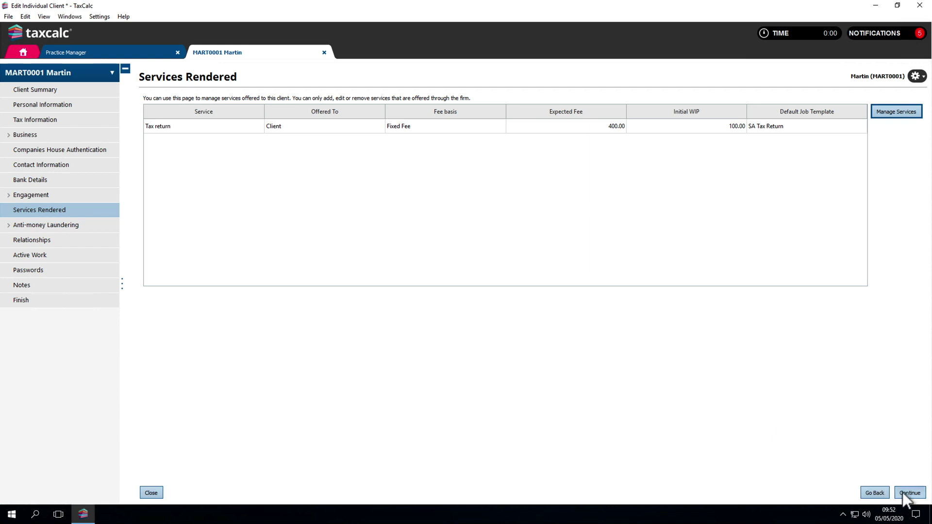
{"action": "left_click", "coordinate": [904, 492]}
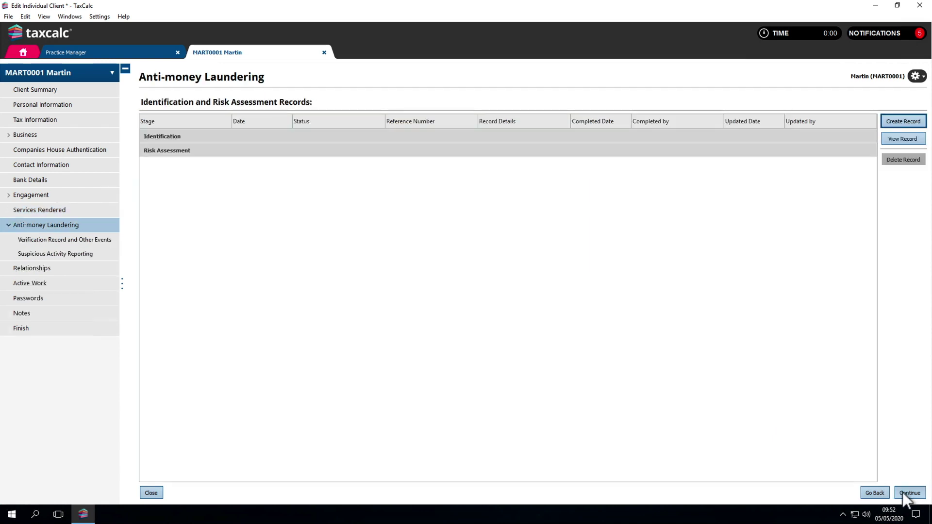
- Cancel the new AML record and pass the Verification and Suspicious Activity Reporting pages
{"action": "left_click", "coordinate": [902, 121]}
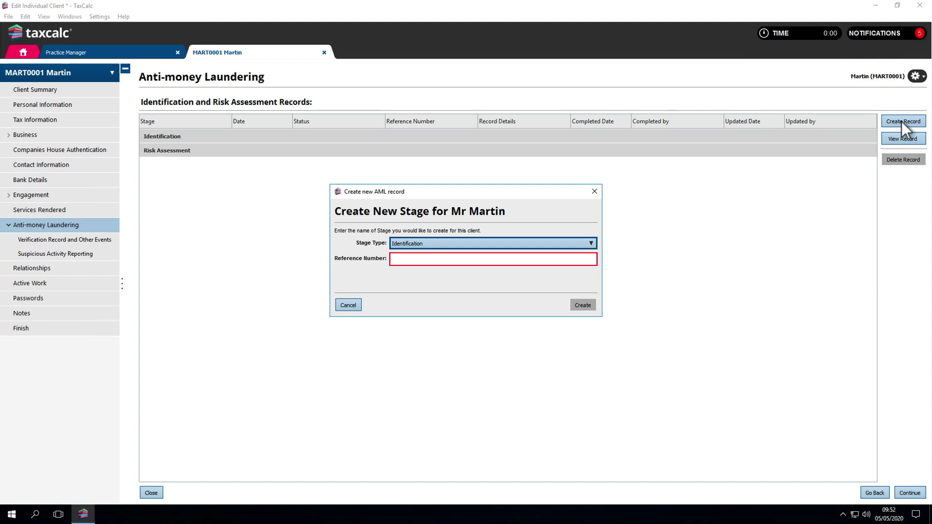
{"action": "key", "text": "Escape"}
{"action": "left_click", "coordinate": [904, 494]}
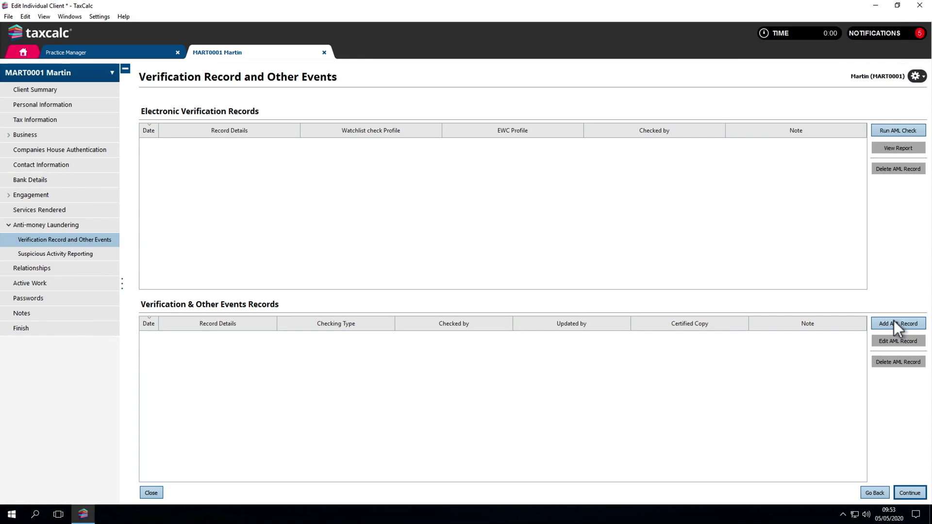
{"action": "left_click", "coordinate": [901, 494]}
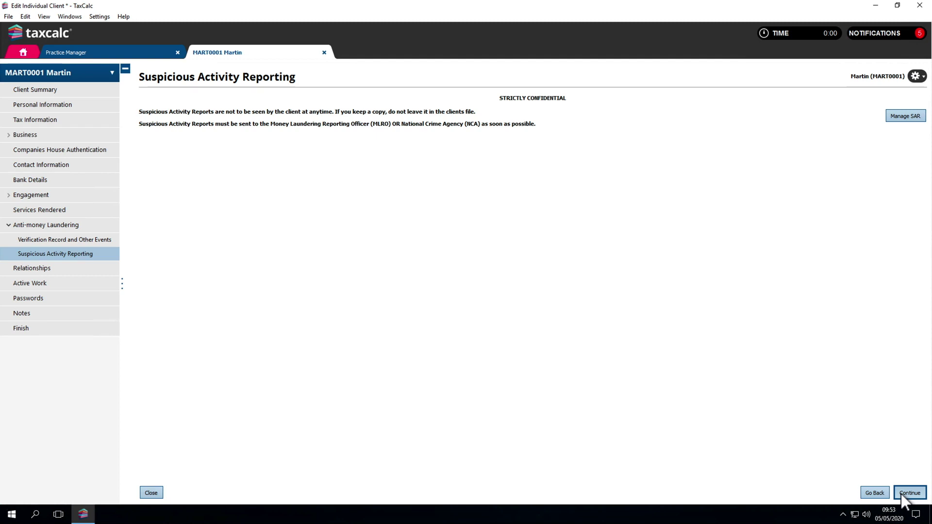
{"action": "left_click", "coordinate": [901, 493]}
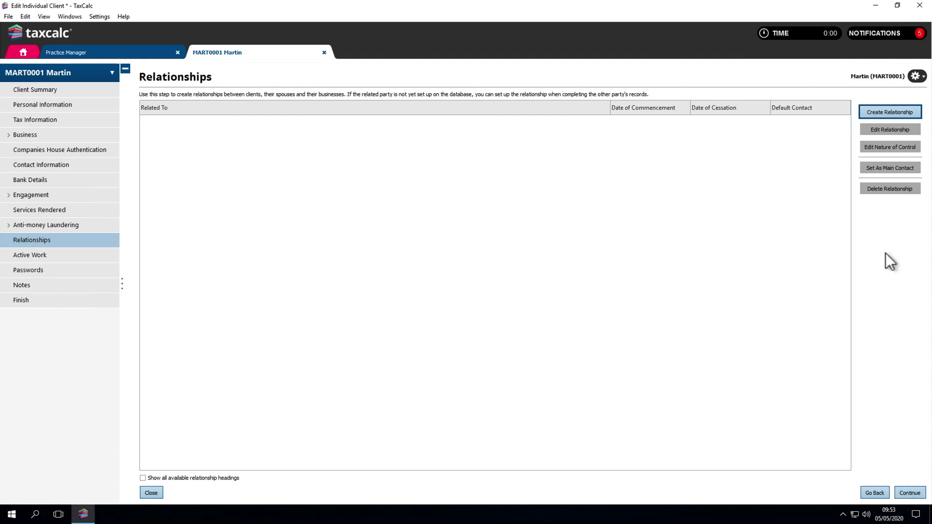
- Make the client a director of Cloud Adaptive Systems Limited from 13/02/2019 and show all headings
{"action": "left_click", "coordinate": [877, 113]}
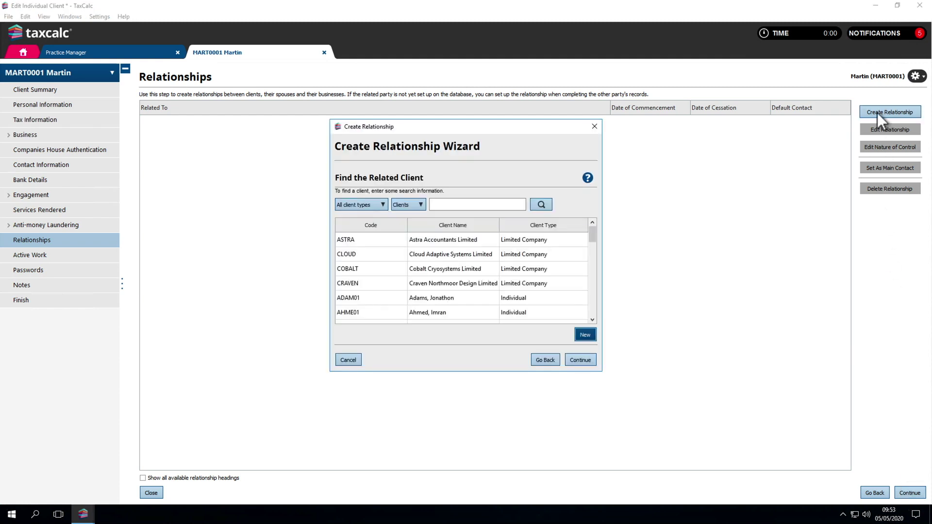
{"action": "left_click", "coordinate": [558, 253]}
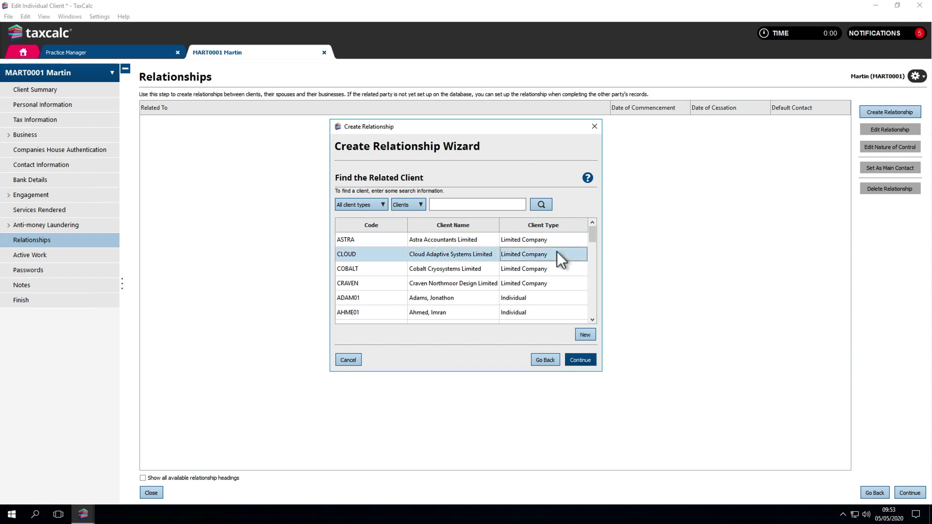
{"action": "left_click", "coordinate": [580, 359]}
{"action": "left_click", "coordinate": [462, 224]}
{"action": "type", "text": "130219"}
{"action": "left_click", "coordinate": [578, 358]}
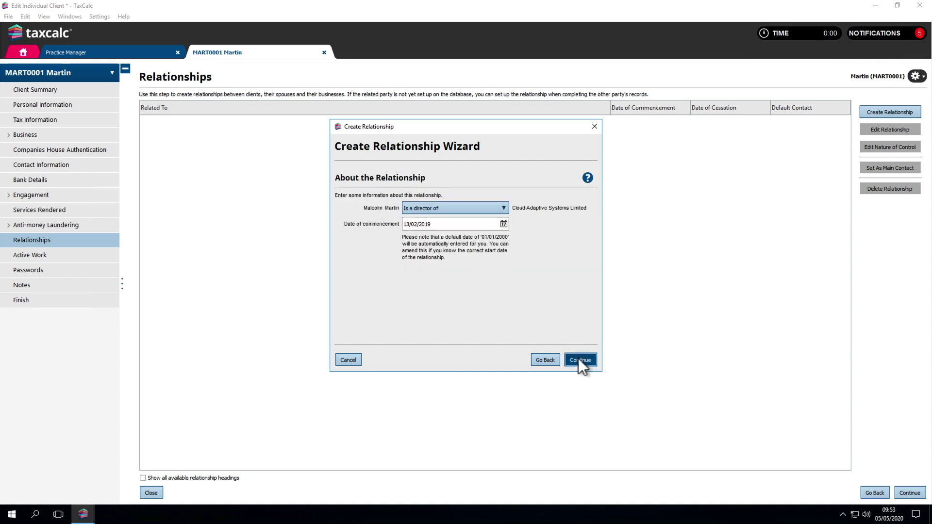
{"action": "left_click", "coordinate": [578, 359]}
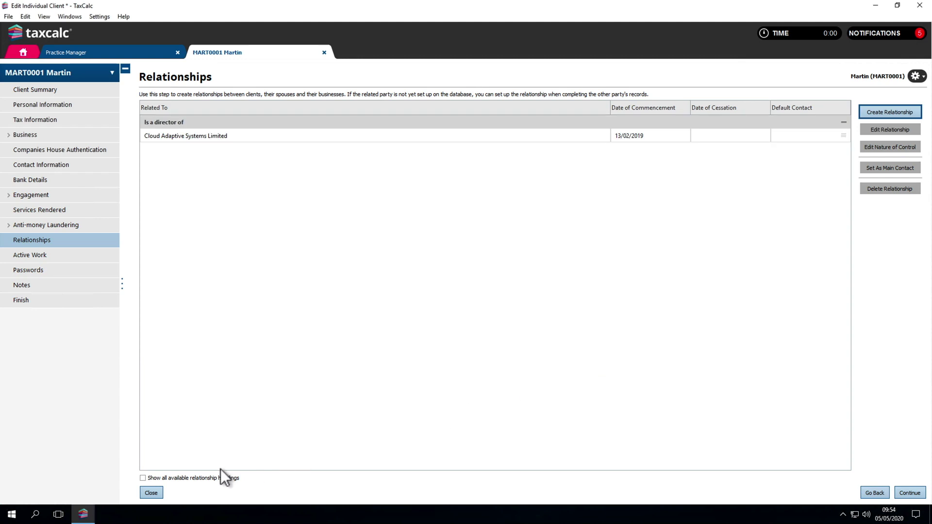
{"action": "left_click", "coordinate": [142, 478]}
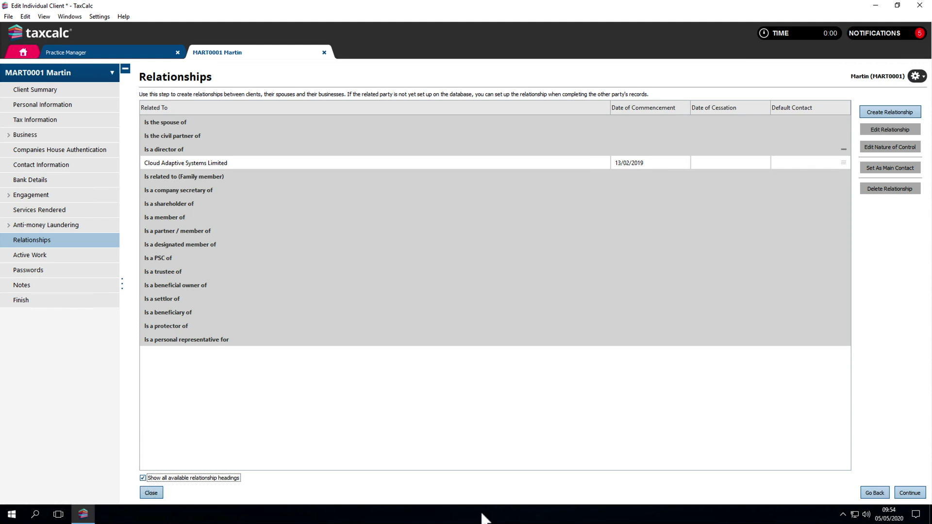
{"action": "left_click", "coordinate": [908, 496]}
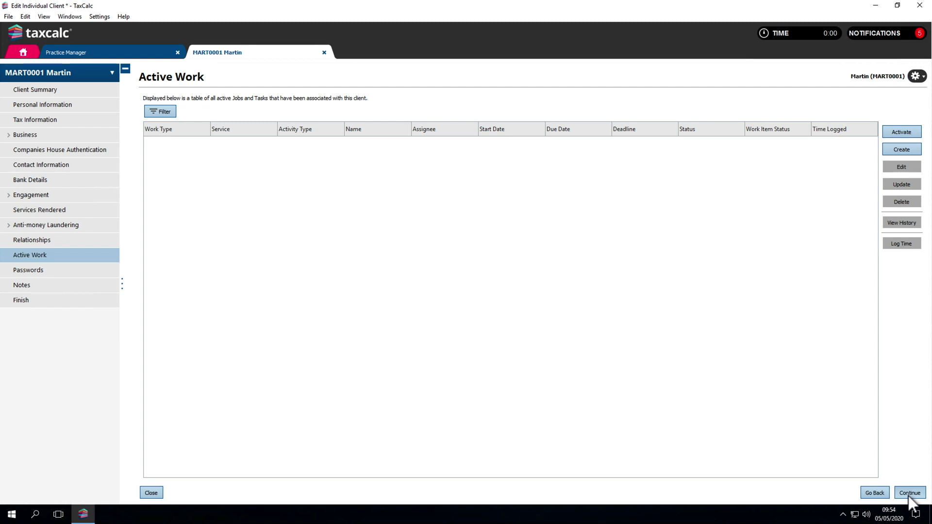
- Save the client record changes and begin activating a job for the Tax return service
{"action": "left_click", "coordinate": [898, 133]}
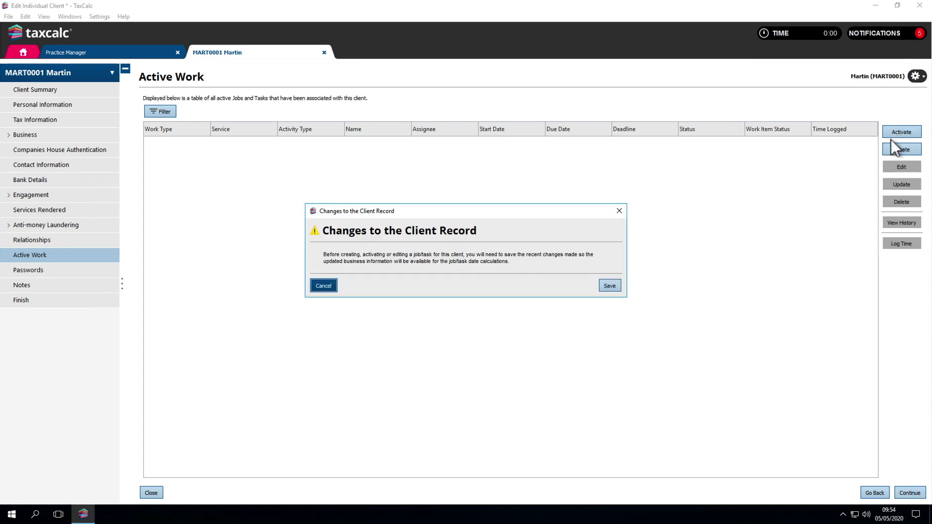
{"action": "left_click", "coordinate": [610, 286]}
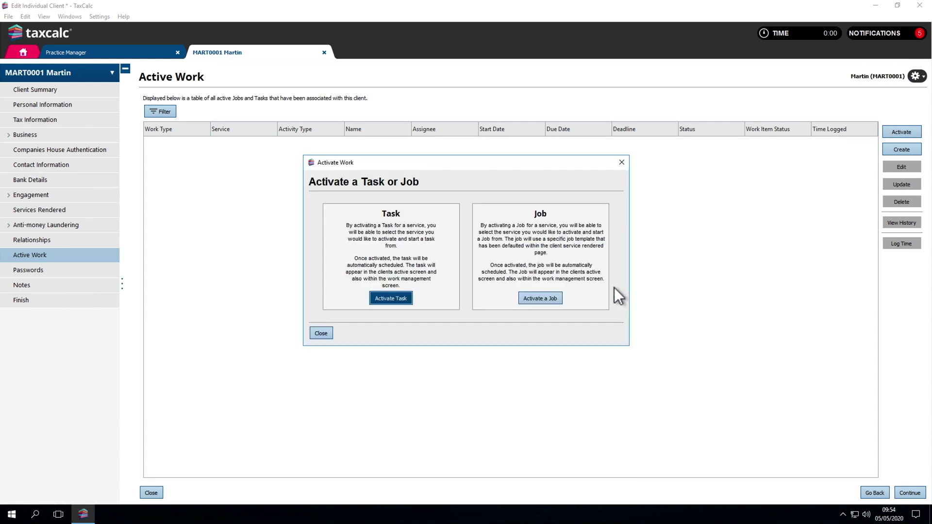
{"action": "left_click", "coordinate": [552, 301]}
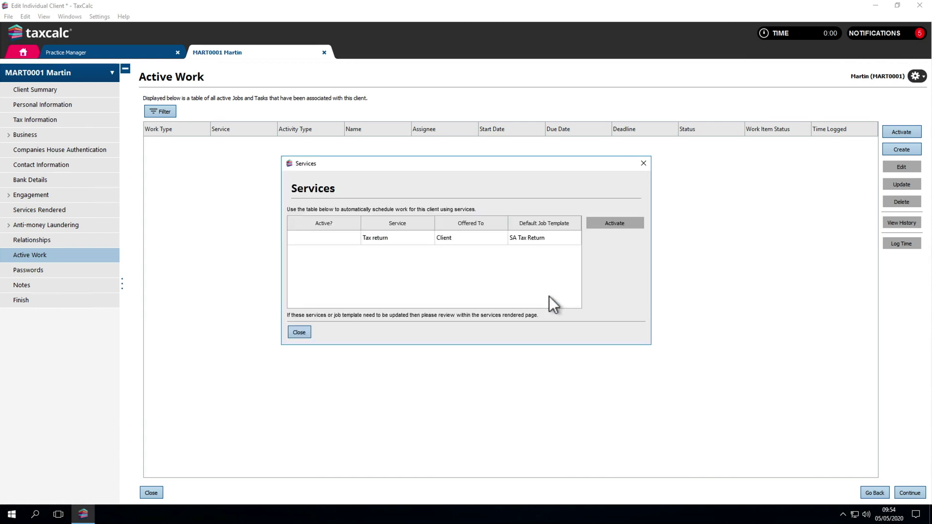
{"action": "left_click", "coordinate": [531, 241]}
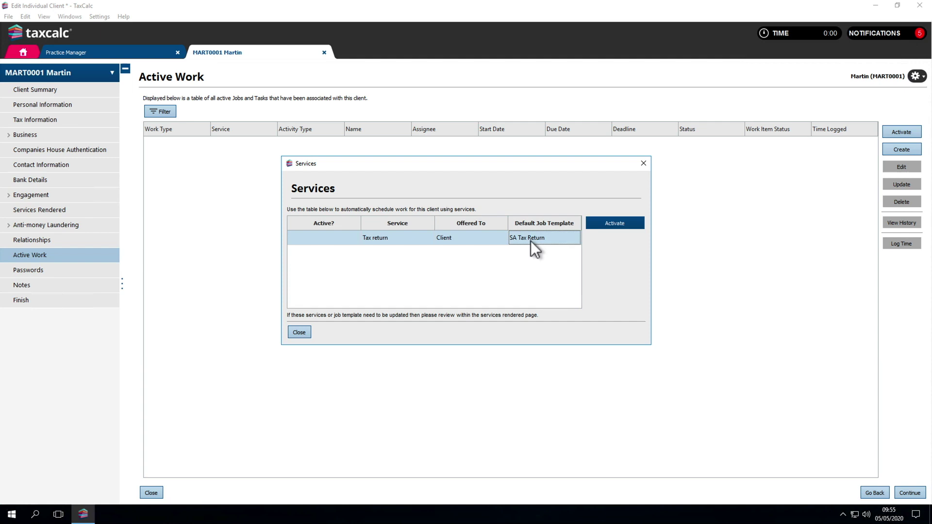
{"action": "left_click", "coordinate": [596, 224]}
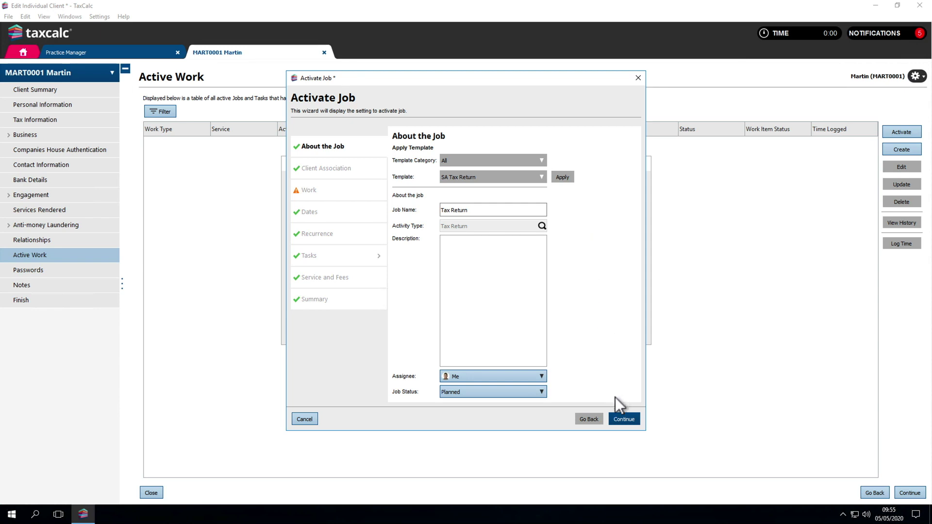
- Create a new SA100 2019/2020 individual return and link it to the Tax Return job
{"action": "left_click", "coordinate": [617, 419]}
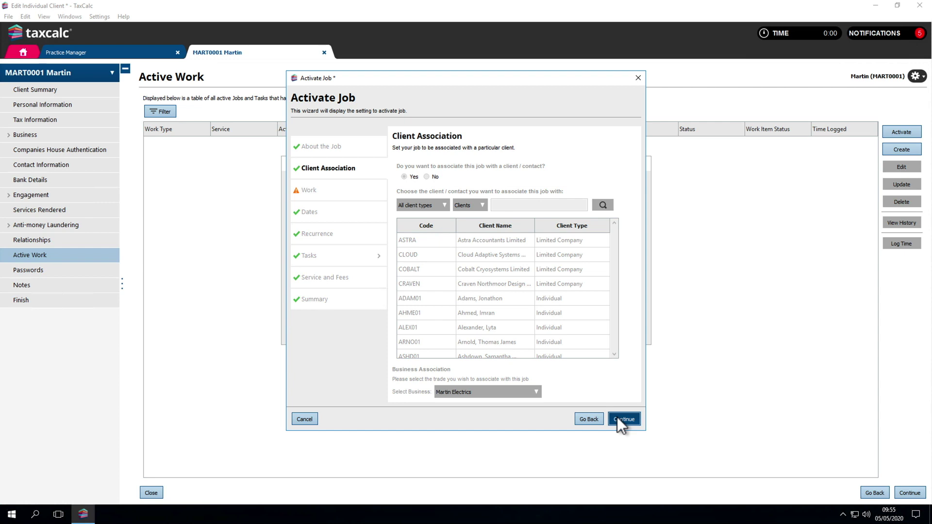
{"action": "left_click", "coordinate": [618, 418]}
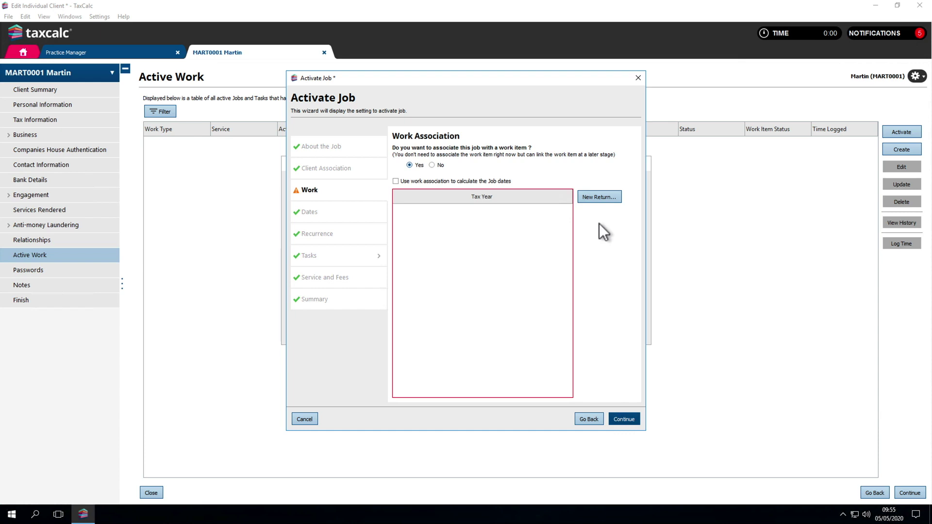
{"action": "left_click", "coordinate": [594, 197]}
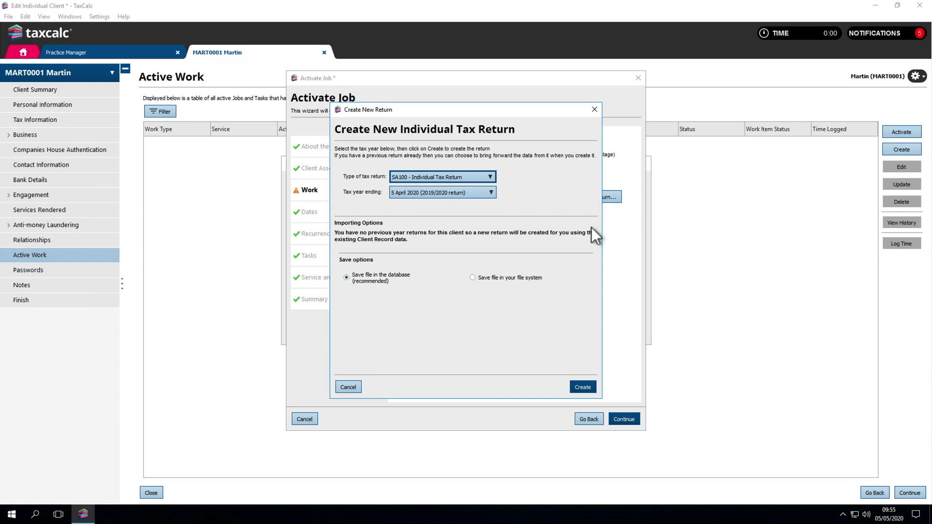
{"action": "left_click", "coordinate": [574, 383]}
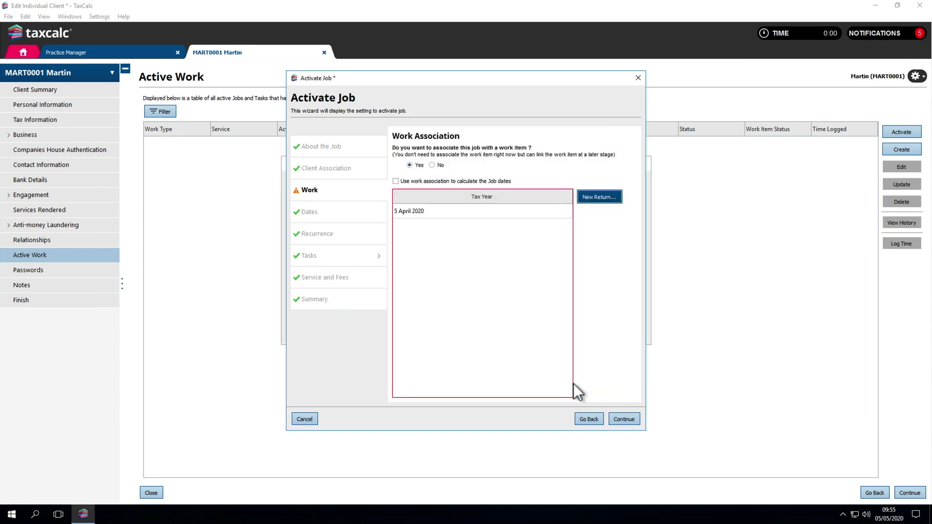
{"action": "left_click", "coordinate": [514, 214]}
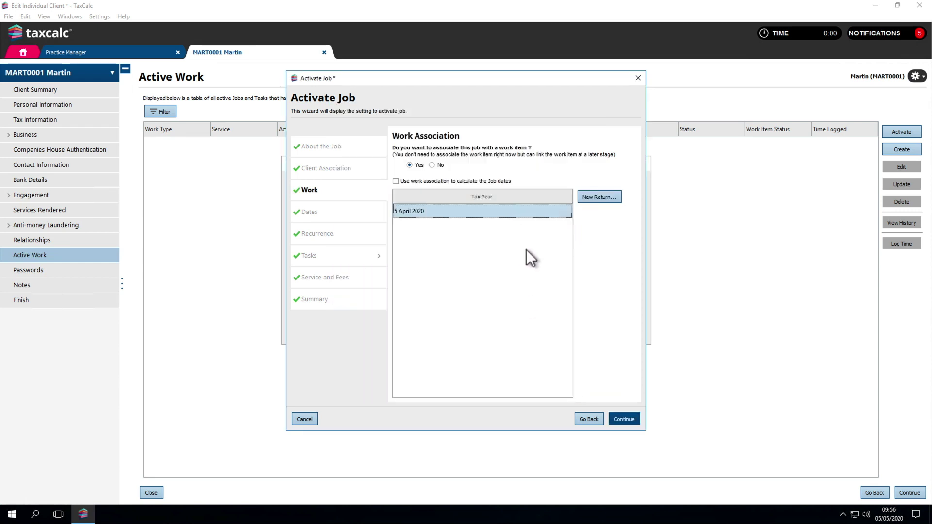
- Accept the Tax Return job dates (due 02/11/2020, deadline 31/01/2021) and yearly recurrence
{"action": "left_click", "coordinate": [613, 420]}
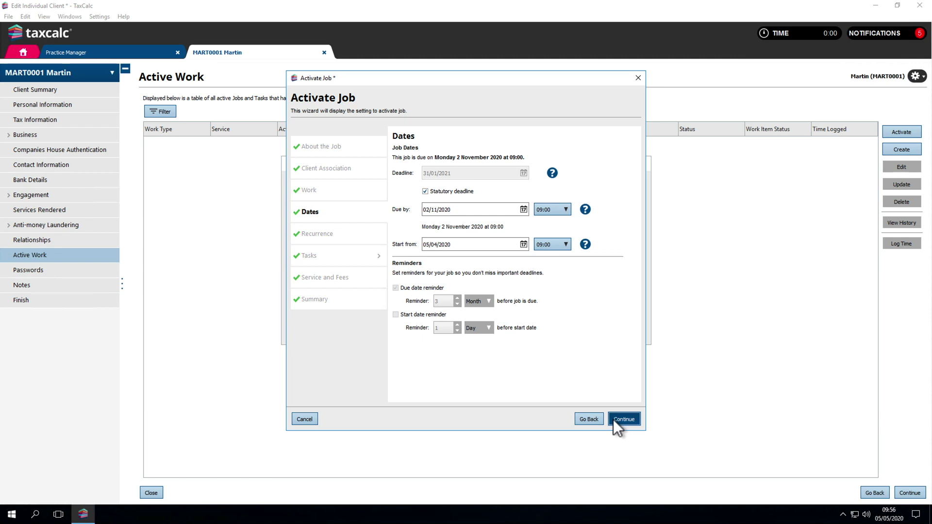
{"action": "left_click", "coordinate": [613, 419]}
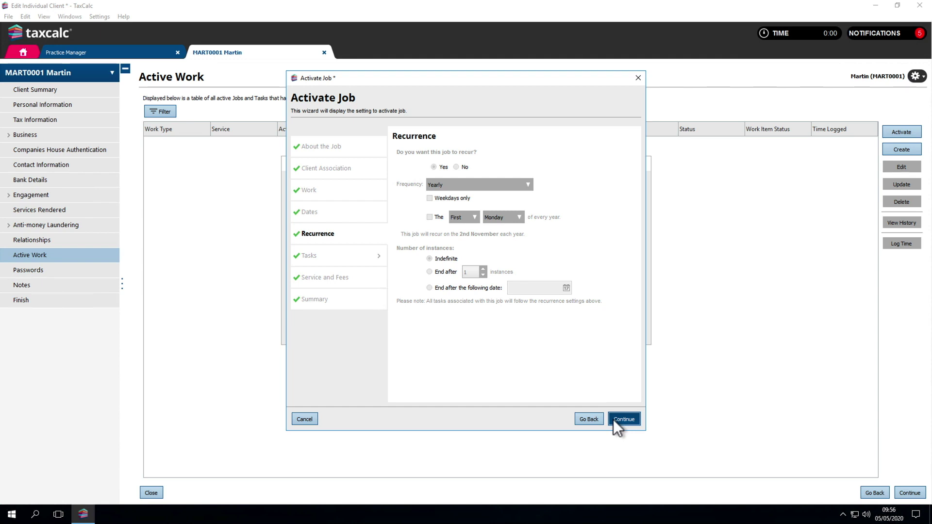
{"action": "left_click", "coordinate": [614, 419]}
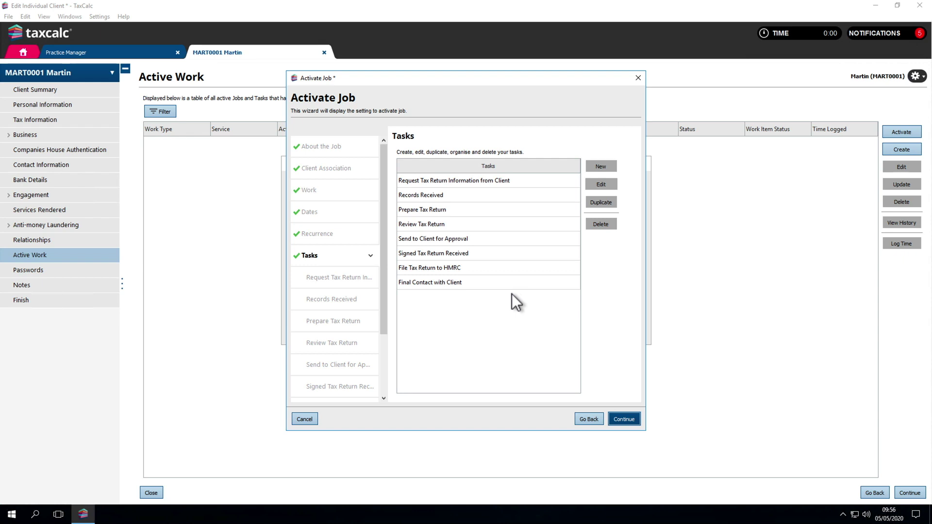
- Keep the £400.00 fixed fee, finish activating the job and close the Services overview
{"action": "scroll", "coordinate": [359, 299], "scroll_direction": "down", "scroll_amount": 3}
{"action": "left_click", "coordinate": [359, 366]}
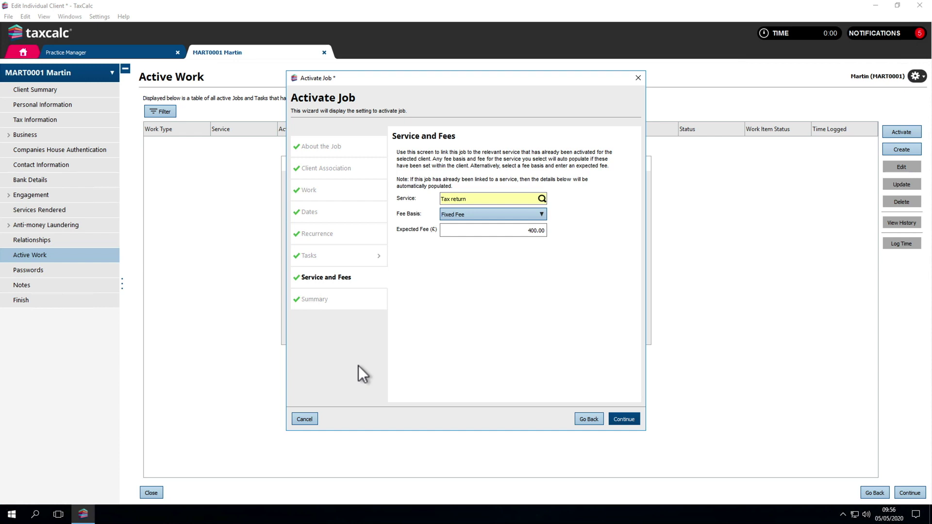
{"action": "left_click", "coordinate": [615, 418]}
{"action": "scroll", "coordinate": [570, 380], "scroll_direction": "down", "scroll_amount": 15}
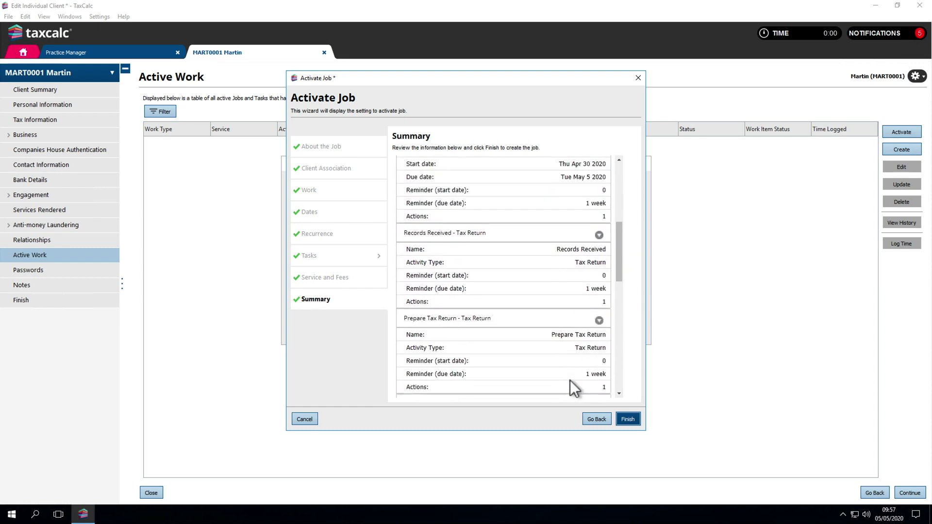
{"action": "left_click", "coordinate": [628, 419]}
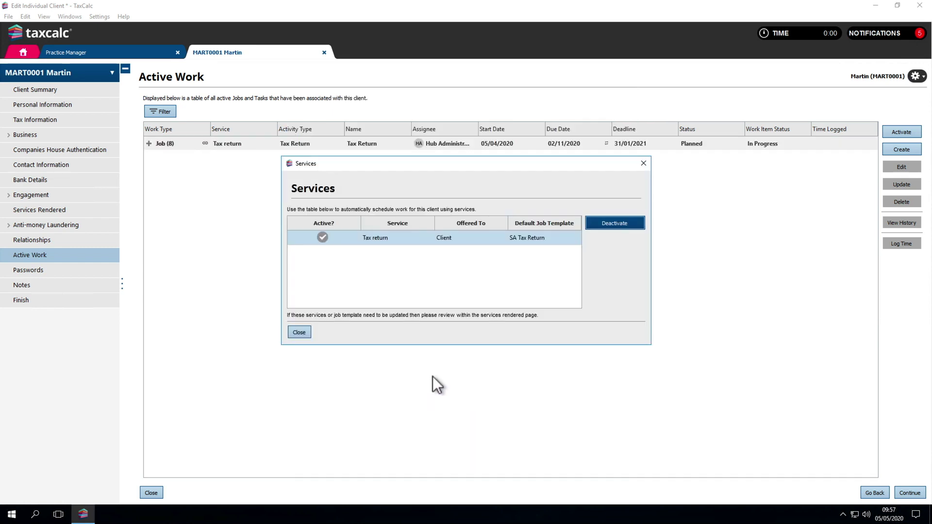
{"action": "left_click", "coordinate": [301, 333]}
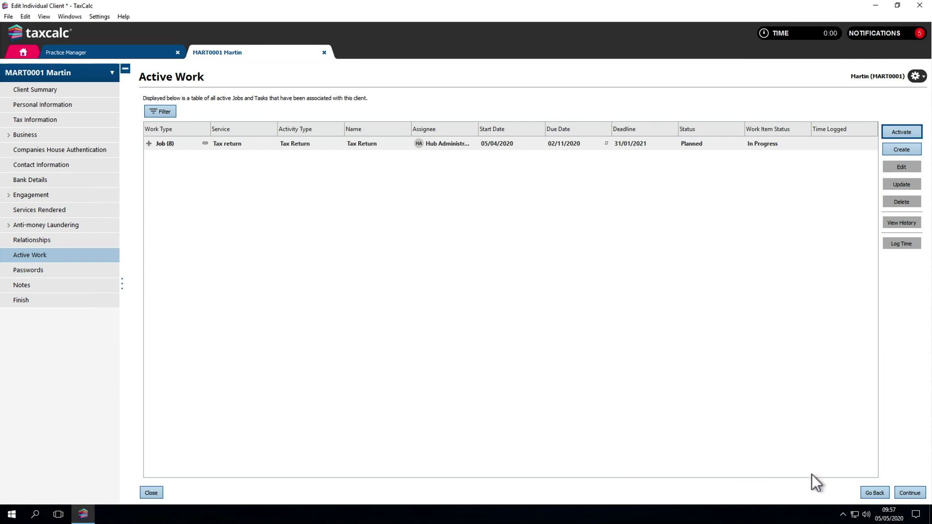
{"action": "left_click", "coordinate": [904, 491]}
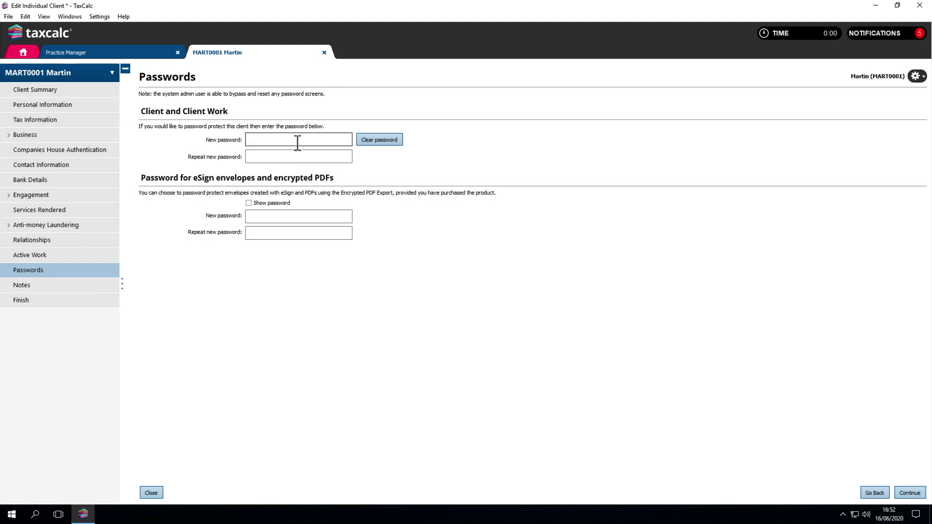
- Leave the eSign password blank and write the note 'Client wishes to incorporate the business next year.'
{"action": "left_click", "coordinate": [295, 216]}
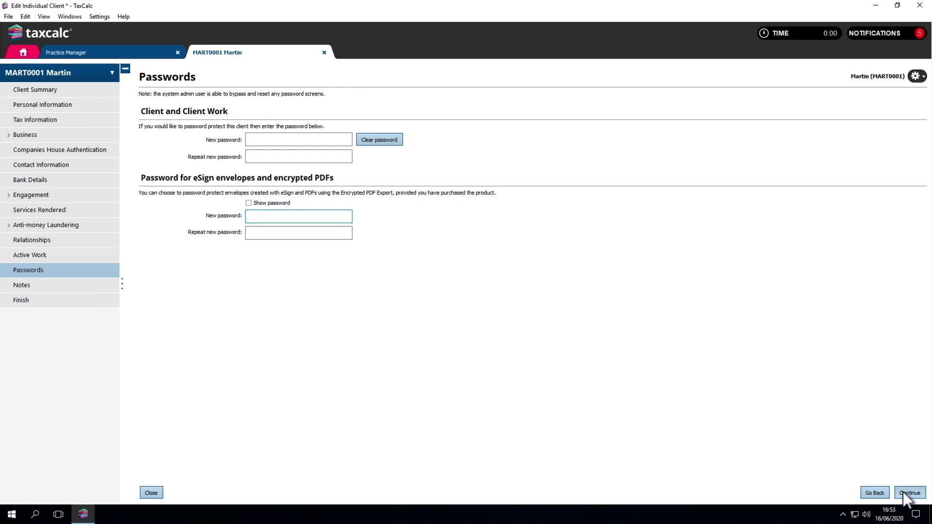
{"action": "left_click", "coordinate": [903, 491]}
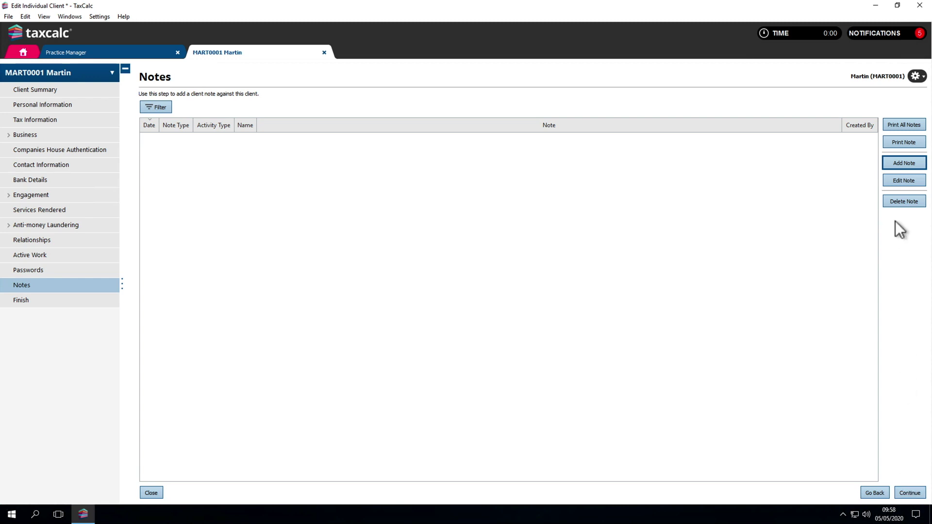
{"action": "left_click", "coordinate": [892, 163]}
{"action": "type", "text": "Client wishes to incorporate the business next year."}
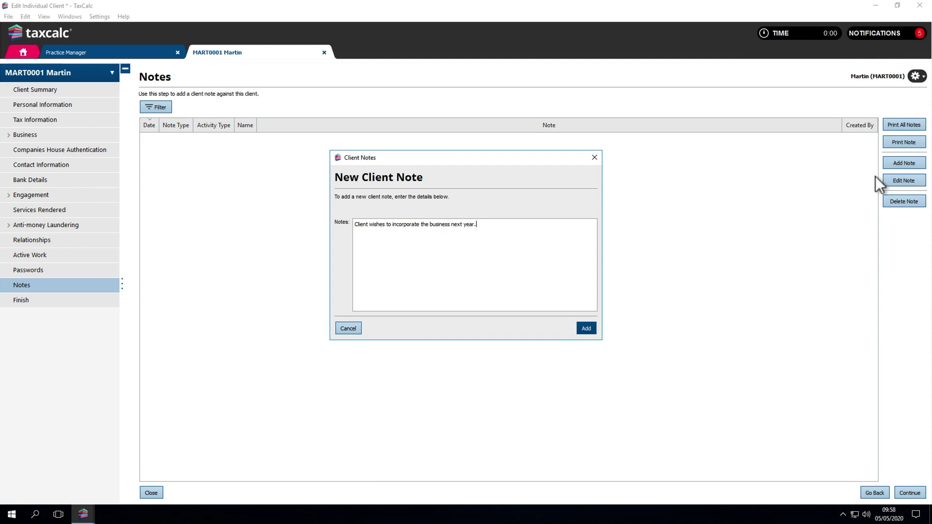
- Add the note, save the client, and generate the 64-8 and GDPR Main Letter for Individuals
{"action": "left_click", "coordinate": [591, 329]}
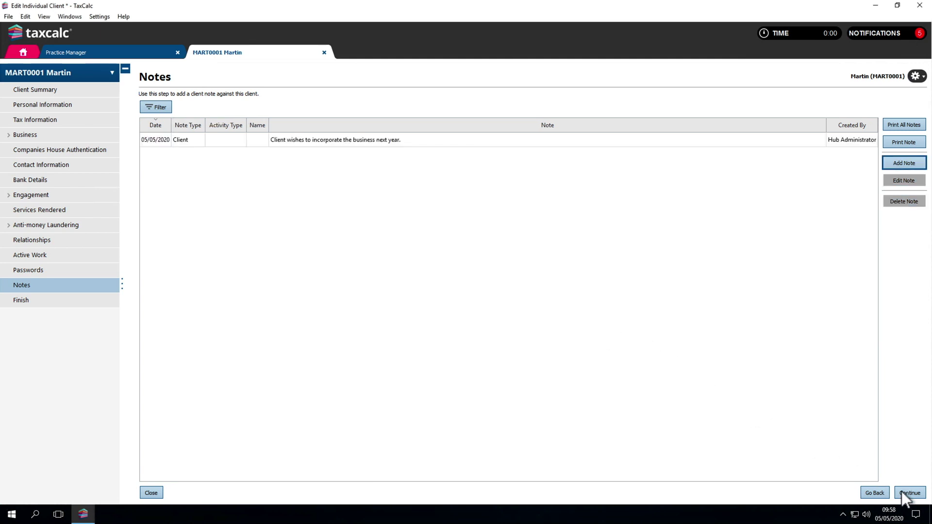
{"action": "left_click", "coordinate": [903, 493]}
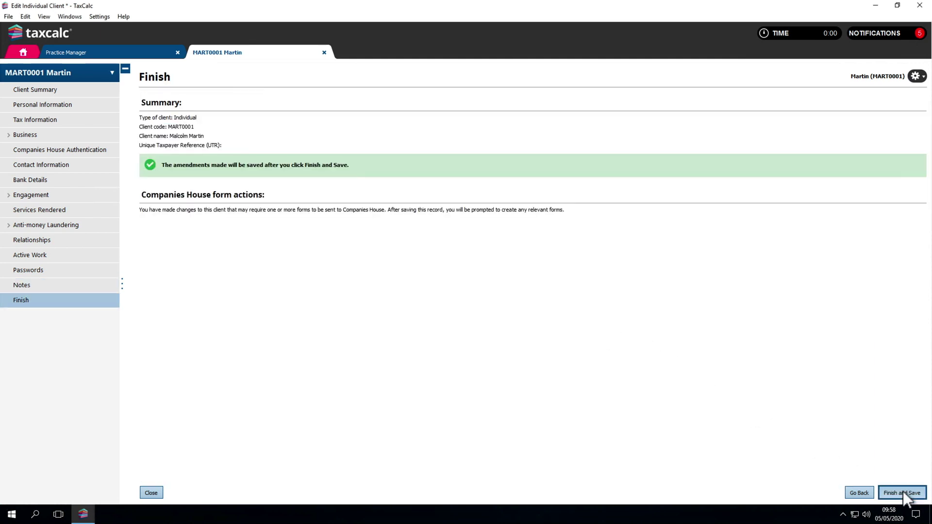
{"action": "left_click", "coordinate": [902, 493]}
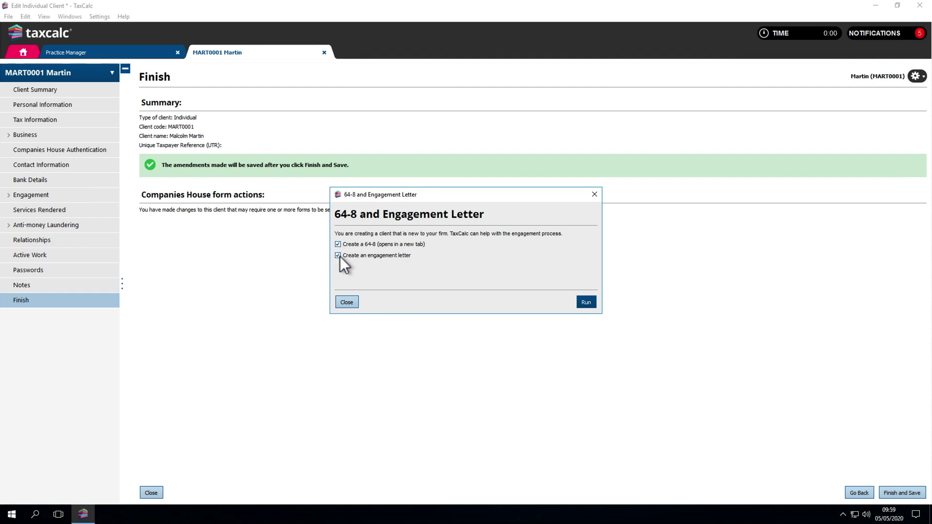
{"action": "left_click", "coordinate": [585, 302]}
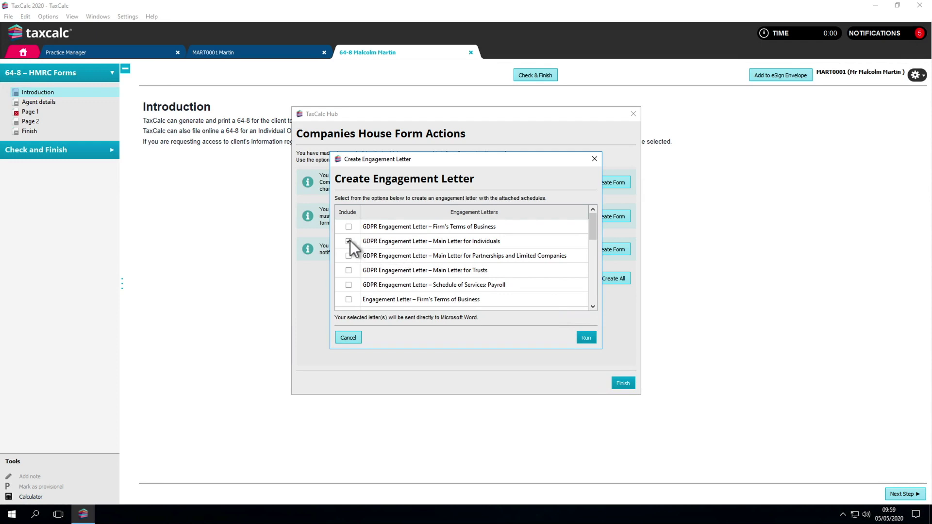
{"action": "left_click", "coordinate": [583, 337]}
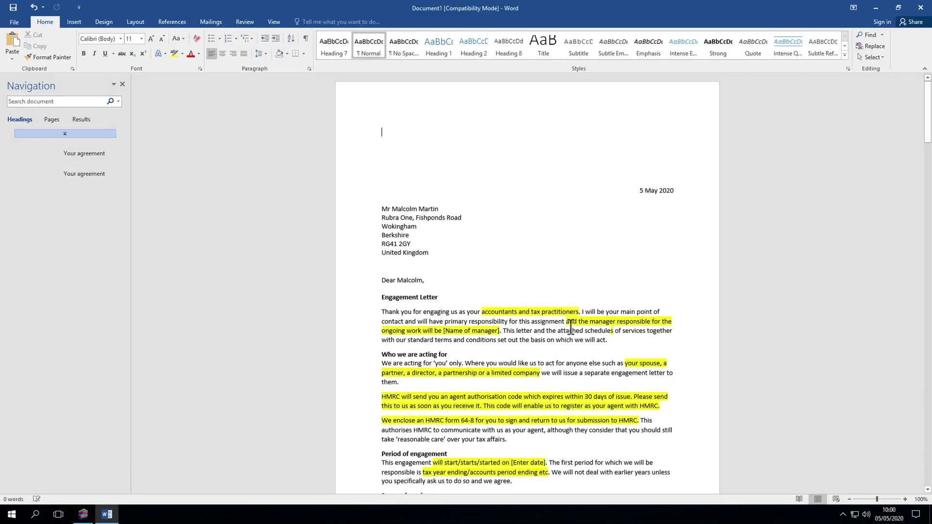
- Read through the 5 May 2020 engagement letter in Word, then finish TaxCalc's Companies House form actions
{"action": "scroll", "coordinate": [568, 333], "scroll_direction": "down", "scroll_amount": 5}
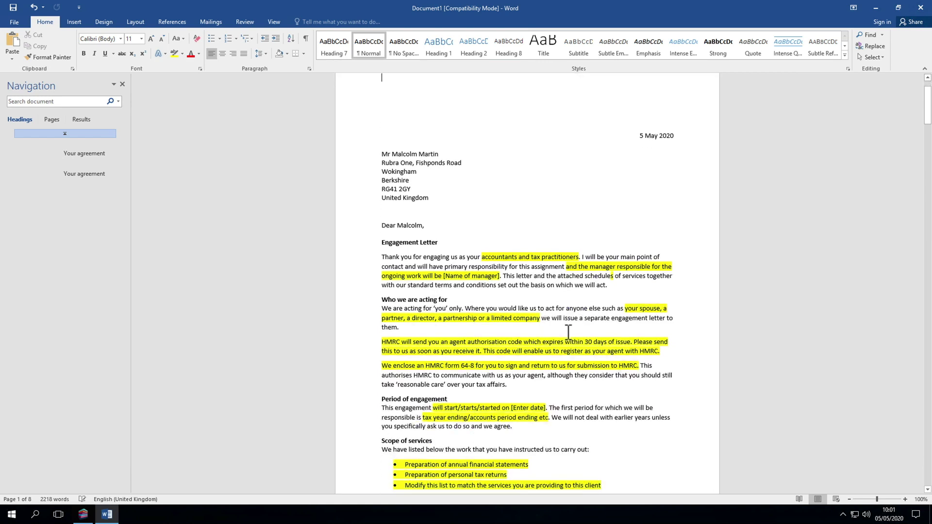
{"action": "scroll", "coordinate": [568, 332], "scroll_direction": "down", "scroll_amount": 13}
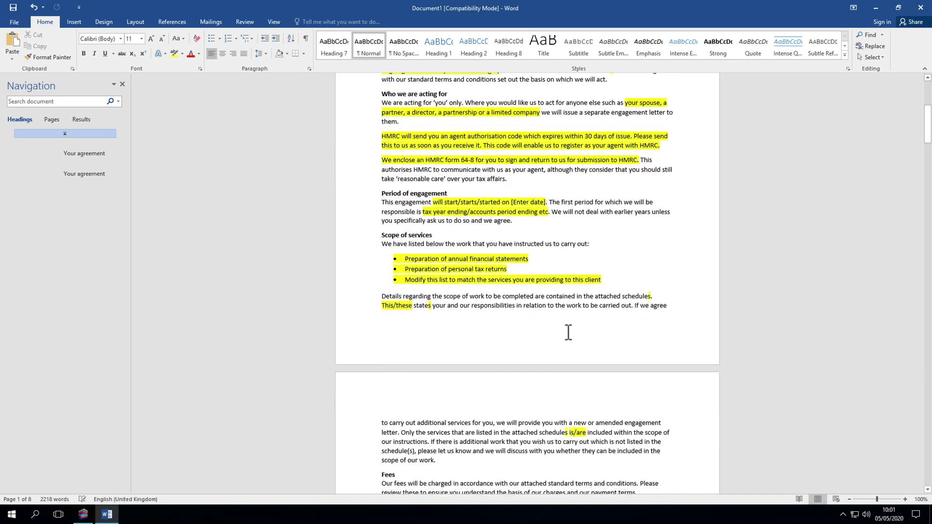
{"action": "scroll", "coordinate": [568, 333], "scroll_direction": "down", "scroll_amount": 5}
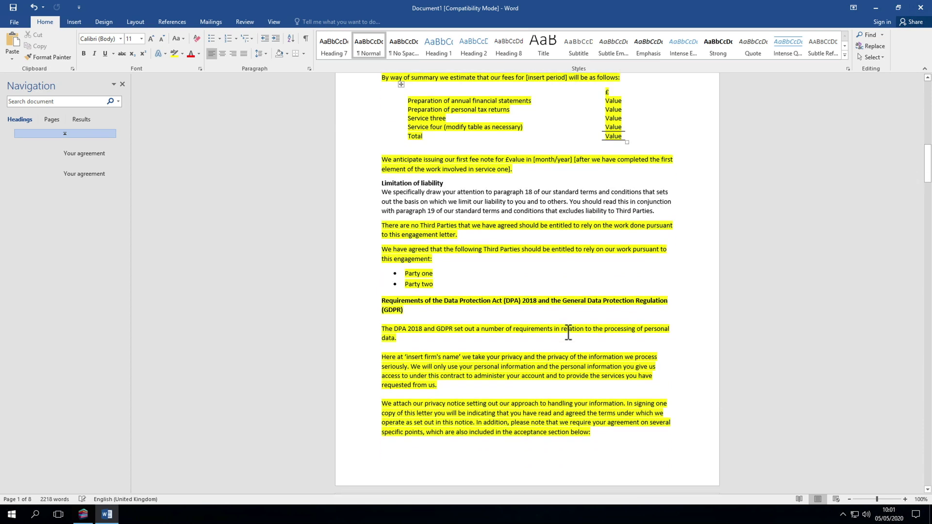
{"action": "scroll", "coordinate": [568, 334], "scroll_direction": "down", "scroll_amount": 18}
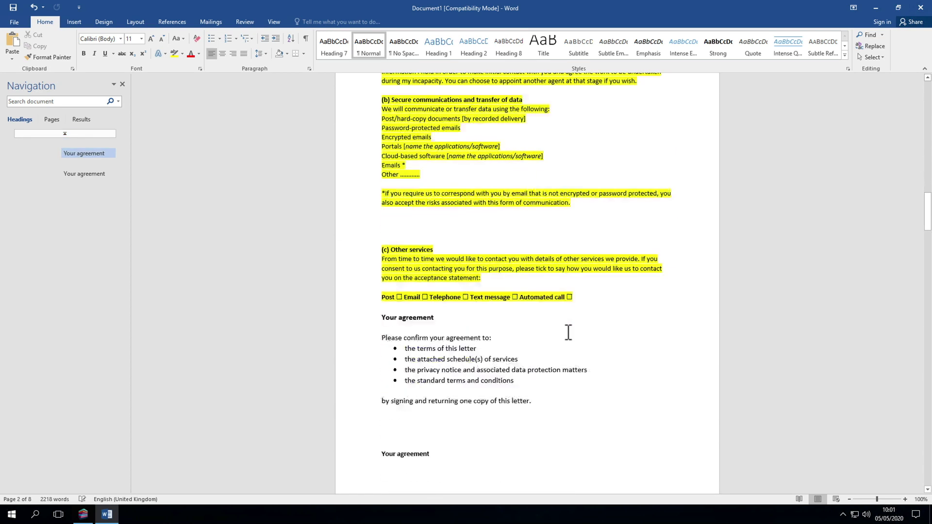
{"action": "scroll", "coordinate": [568, 333], "scroll_direction": "down", "scroll_amount": 11}
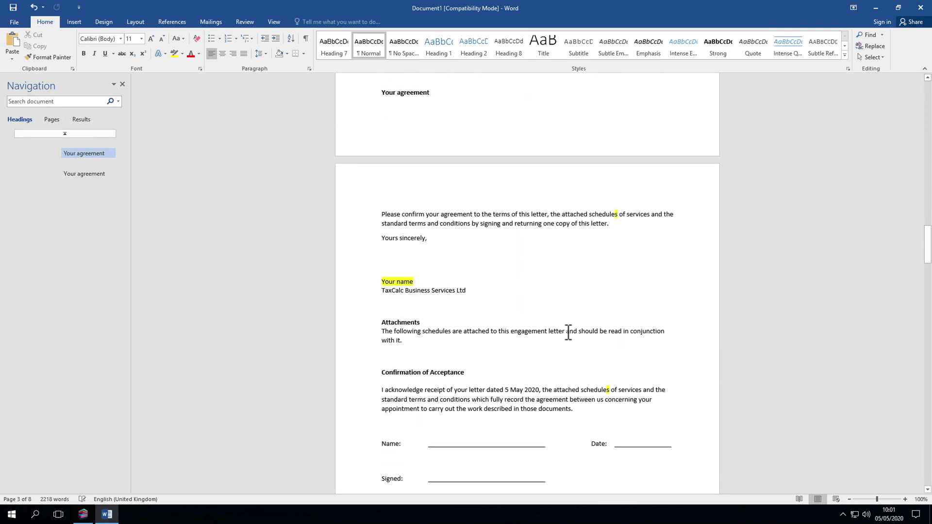
{"action": "scroll", "coordinate": [568, 333], "scroll_direction": "down", "scroll_amount": 1}
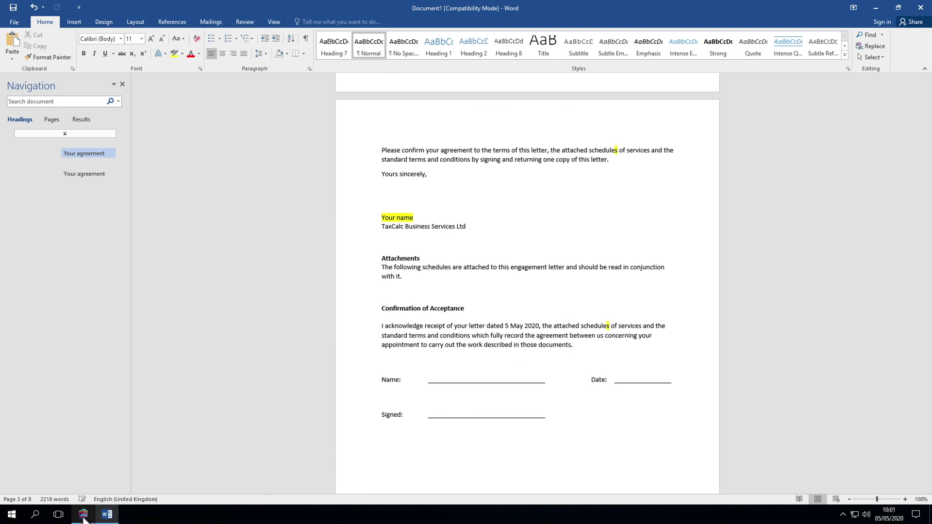
{"action": "left_click", "coordinate": [83, 514]}
{"action": "left_click", "coordinate": [621, 383]}
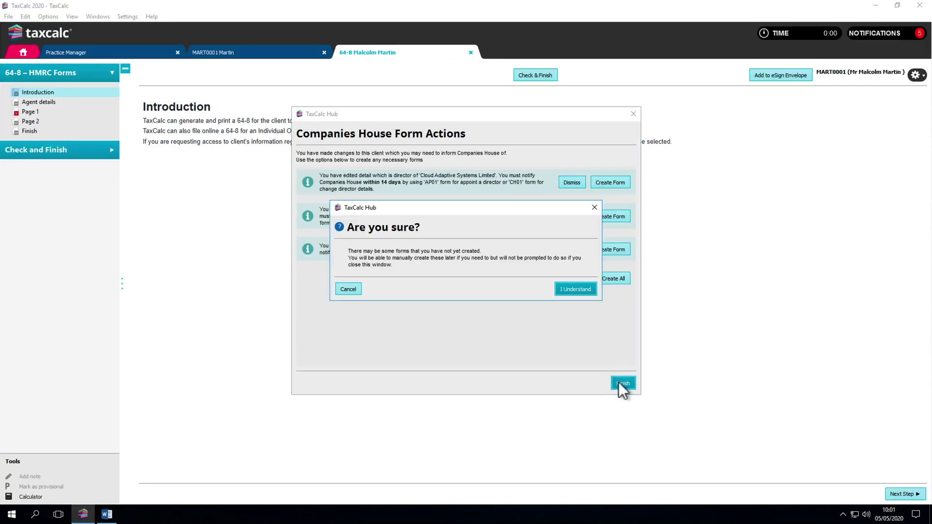
- Skip the Companies House forms and step the 64-8 through Agent details, Page 1 and Page 2
{"action": "left_click", "coordinate": [580, 292]}
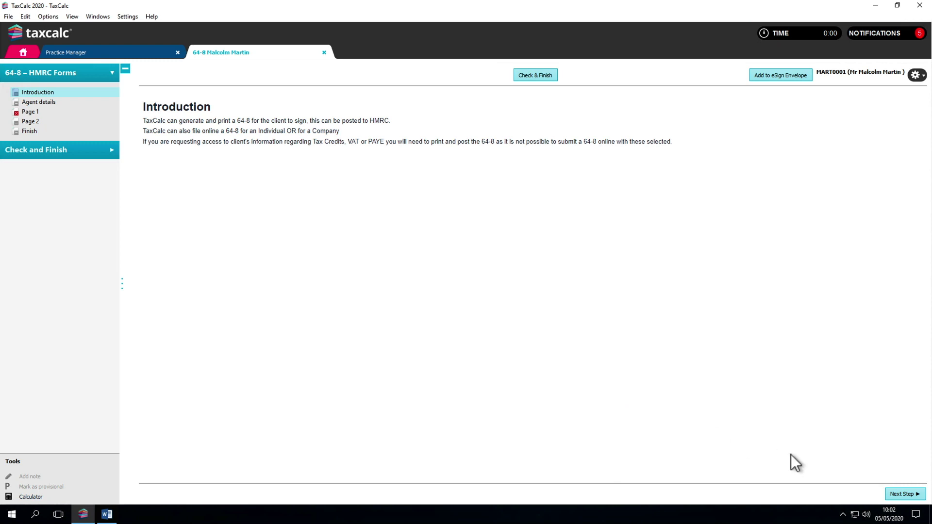
{"action": "left_click", "coordinate": [896, 491]}
{"action": "left_click", "coordinate": [896, 491]}
{"action": "left_click", "coordinate": [896, 491]}
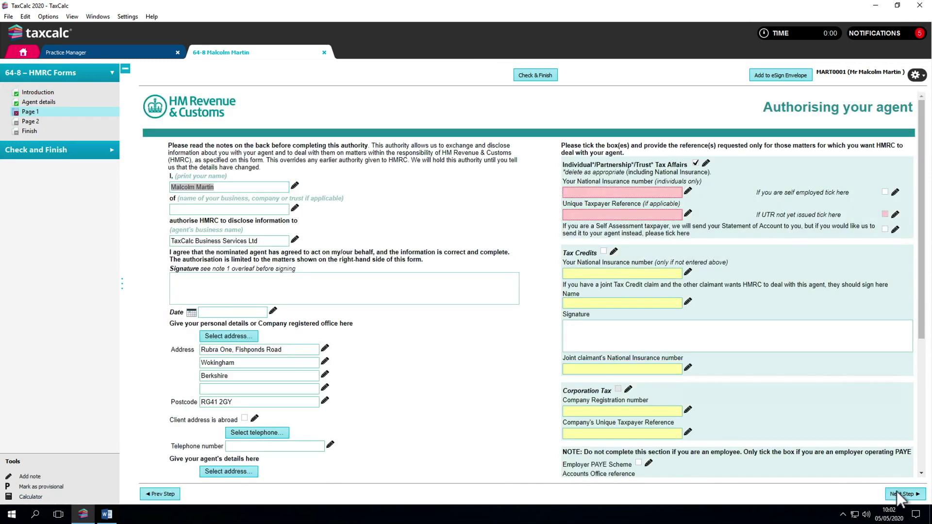
{"action": "left_click", "coordinate": [896, 491]}
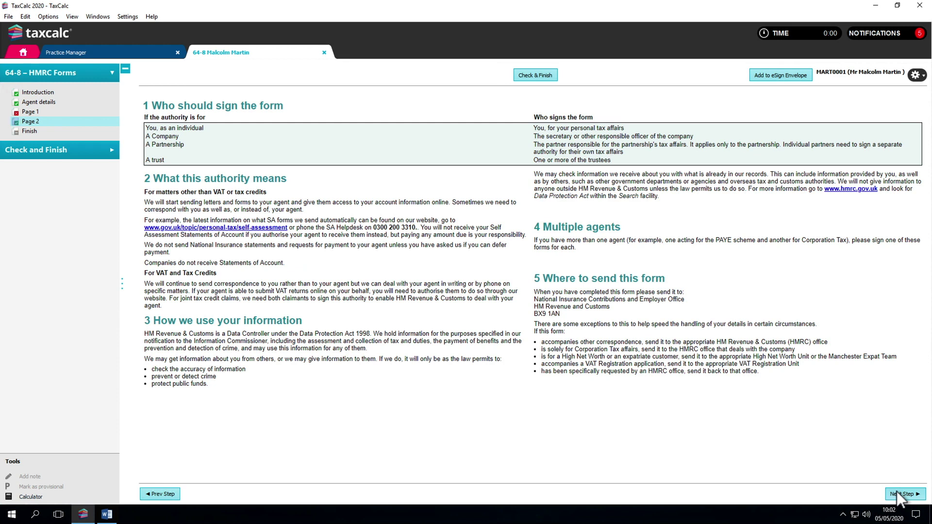